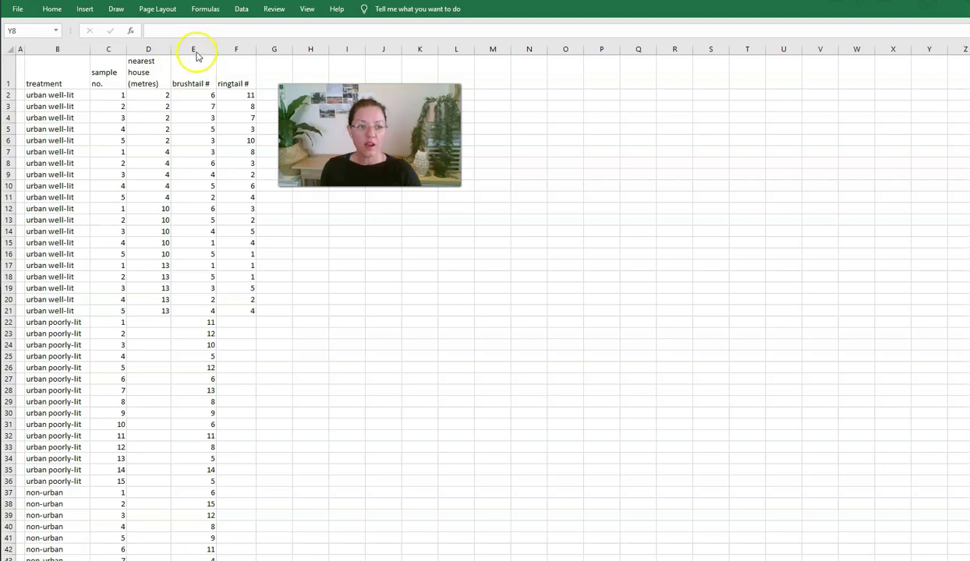
Enter in cell H13 "Is there a difference in the number of brushtail possums between urban well-lit, urban poorly lit and non-urban?"
{"action": "left_click", "coordinate": [307, 217]}
{"action": "type", "text": "Is there a difference in the number of brushtail possums between urban well-lit, urban poorly lit and non-urban?"}
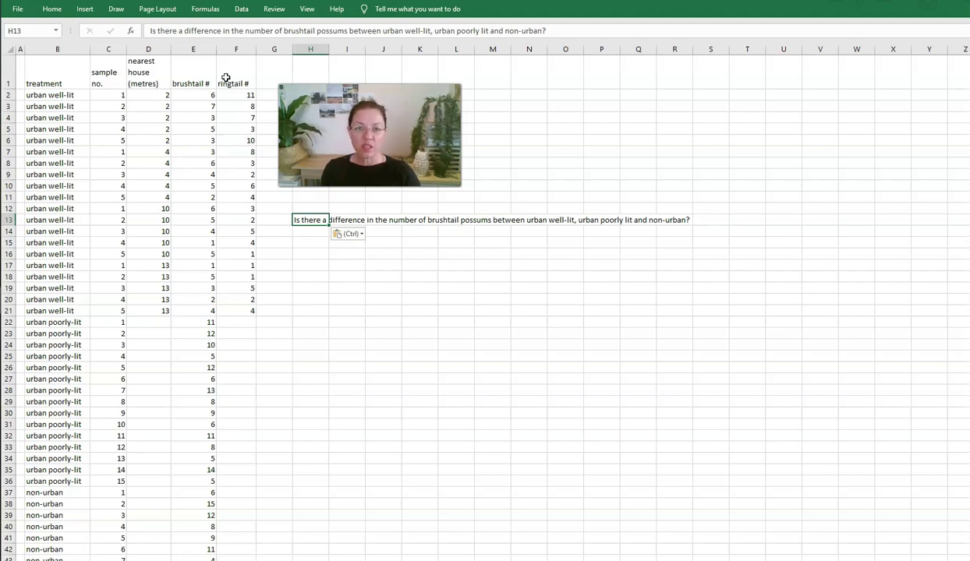
Examine the brushtail counts in column E across the urban well-lit, urban poorly-lit and non-urban treatments
{"action": "left_click", "coordinate": [194, 49]}
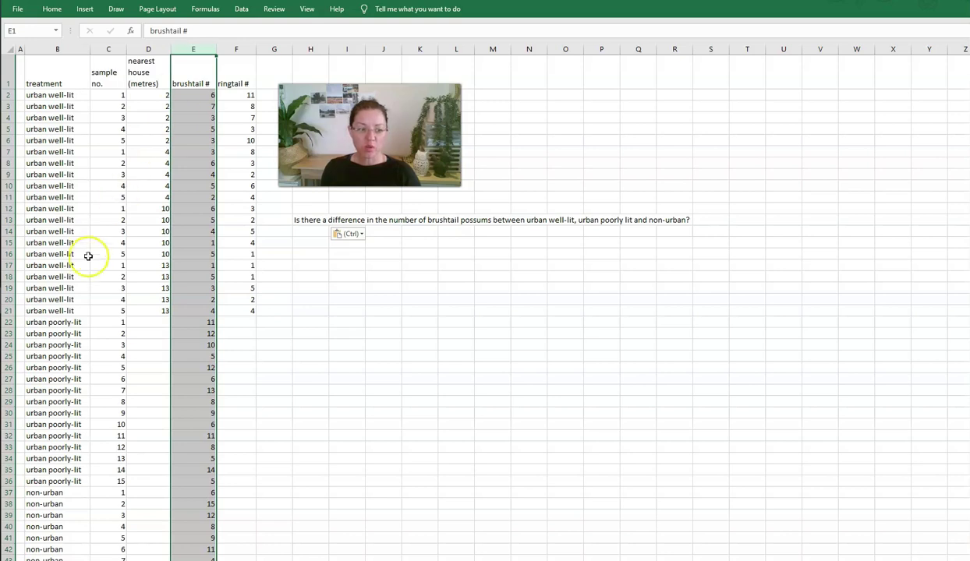
{"action": "scroll", "coordinate": [86, 268], "scroll_direction": "down", "scroll_amount": 2}
{"action": "scroll", "coordinate": [87, 269], "scroll_direction": "up", "scroll_amount": 2}
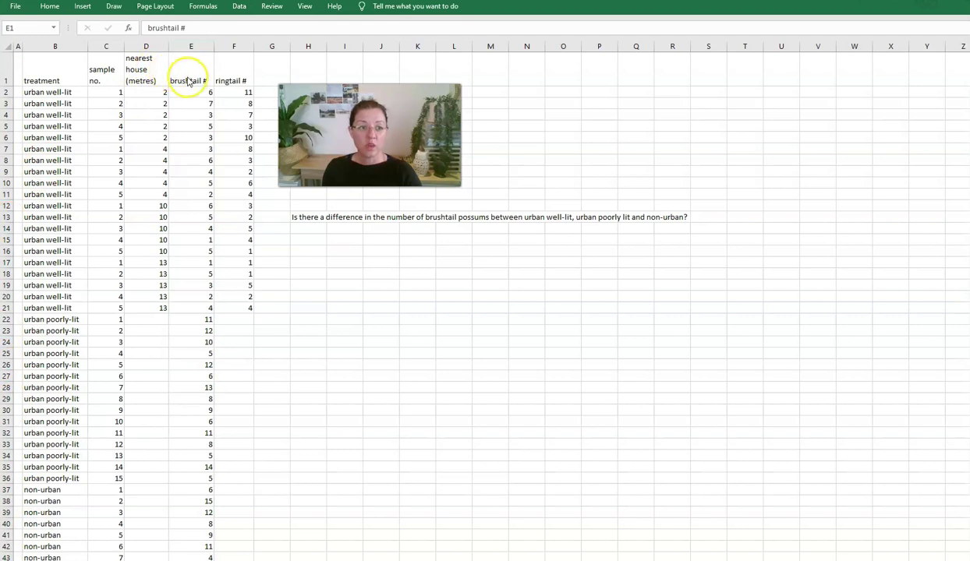
{"action": "left_click", "coordinate": [191, 86]}
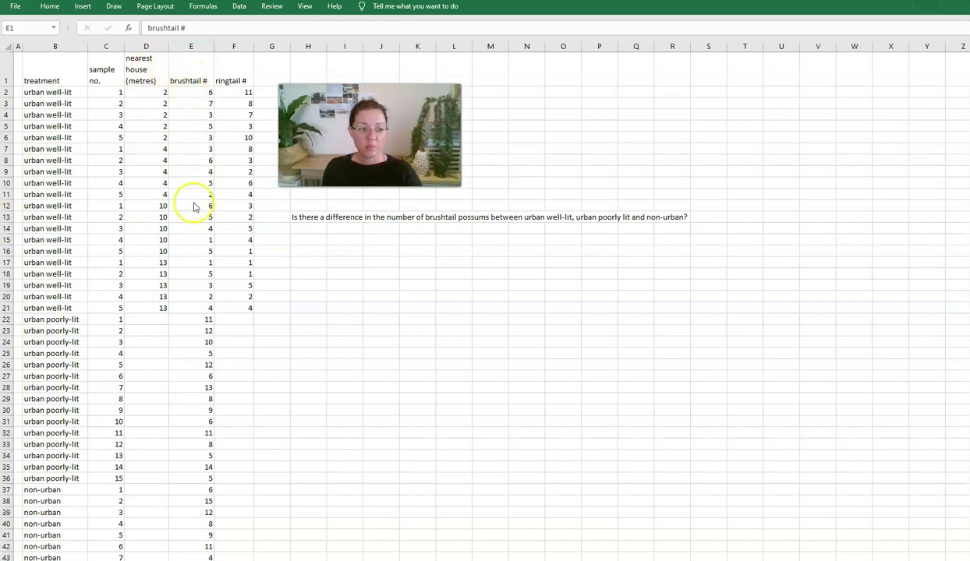
{"action": "key", "text": "ctrl+shift+Down"}
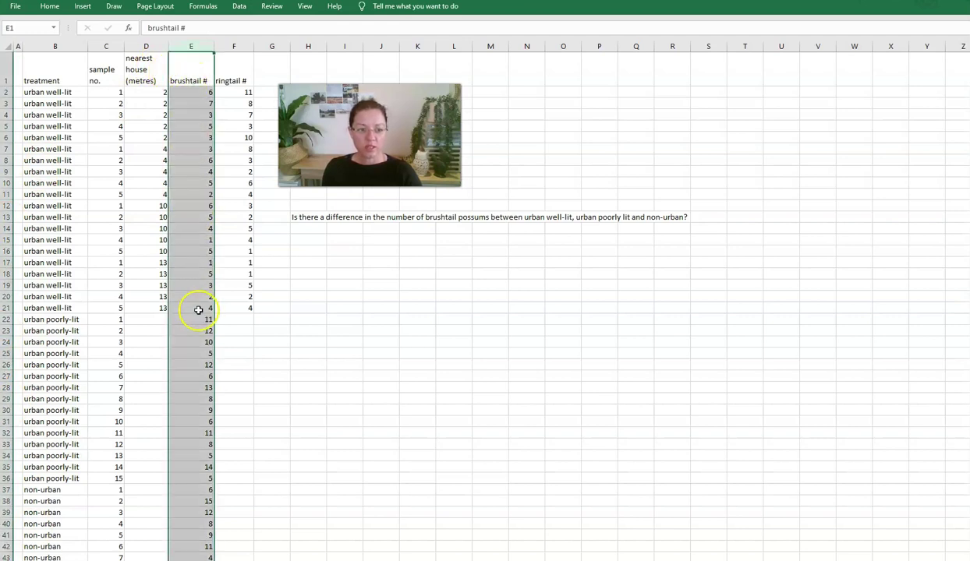
{"action": "left_click_drag", "start_coordinate": [193, 95], "coordinate": [188, 554]}
{"action": "scroll", "coordinate": [277, 332], "scroll_direction": "up", "scroll_amount": 4}
Paste the brushtail counts at H15 as urban well-lit, urban poorly-lit and non-urban columns, and widen the columns to fit their headings
{"action": "left_click", "coordinate": [309, 242]}
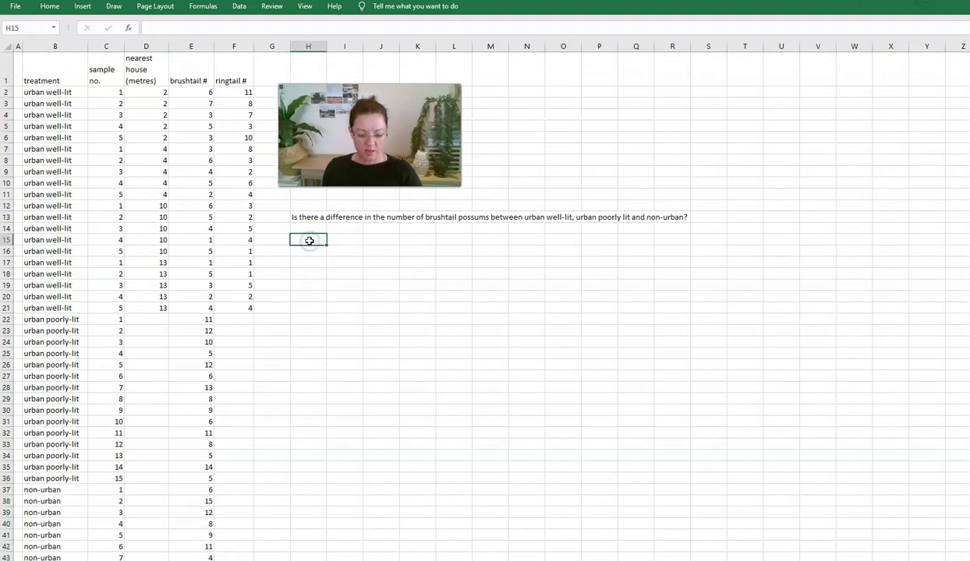
{"action": "key", "text": "ctrl+v"}
{"action": "left_click_drag", "start_coordinate": [326, 48], "coordinate": [460, 46]}
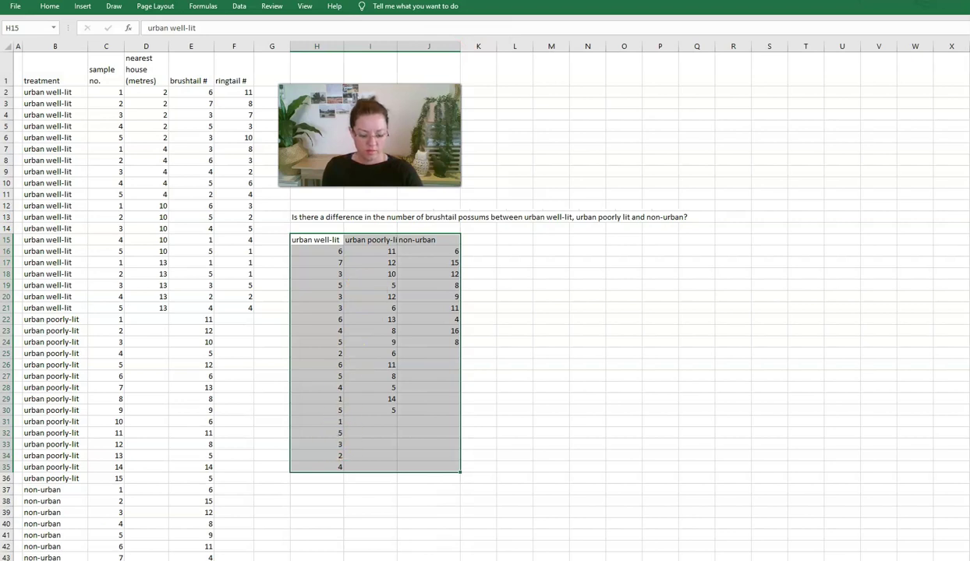
{"action": "left_click", "coordinate": [379, 229]}
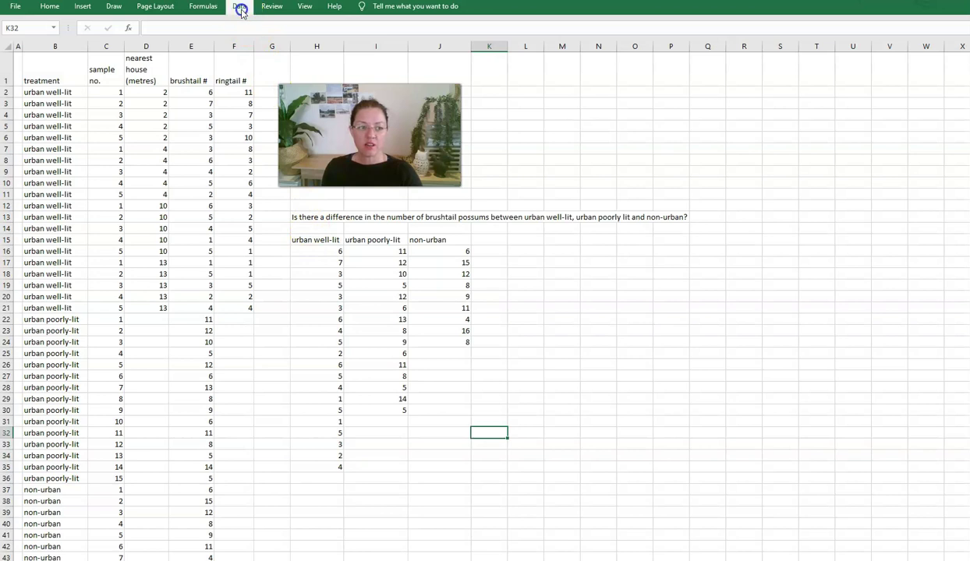
Start the Descriptive Statistics tool from the Data Analysis tools
{"action": "left_click", "coordinate": [240, 7]}
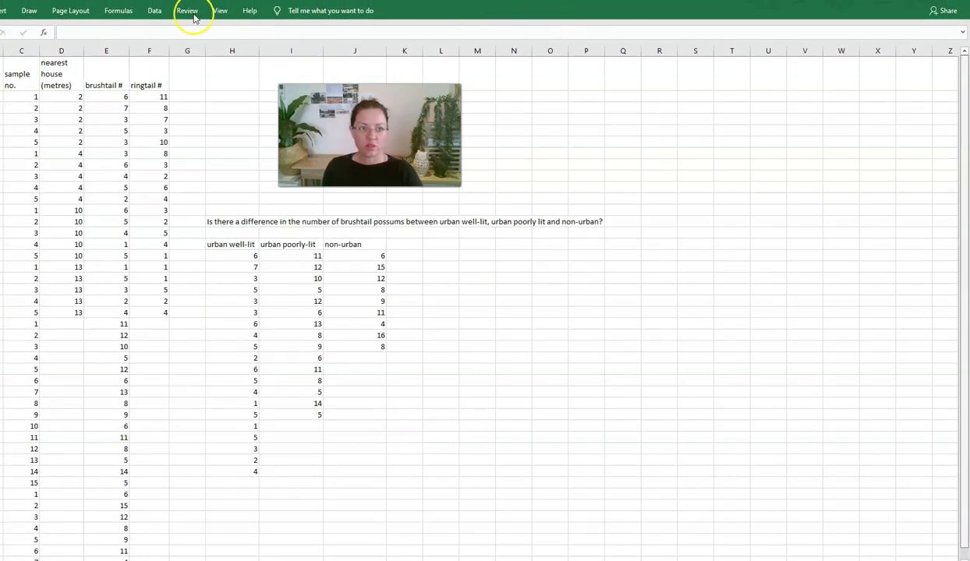
{"action": "left_click", "coordinate": [154, 11]}
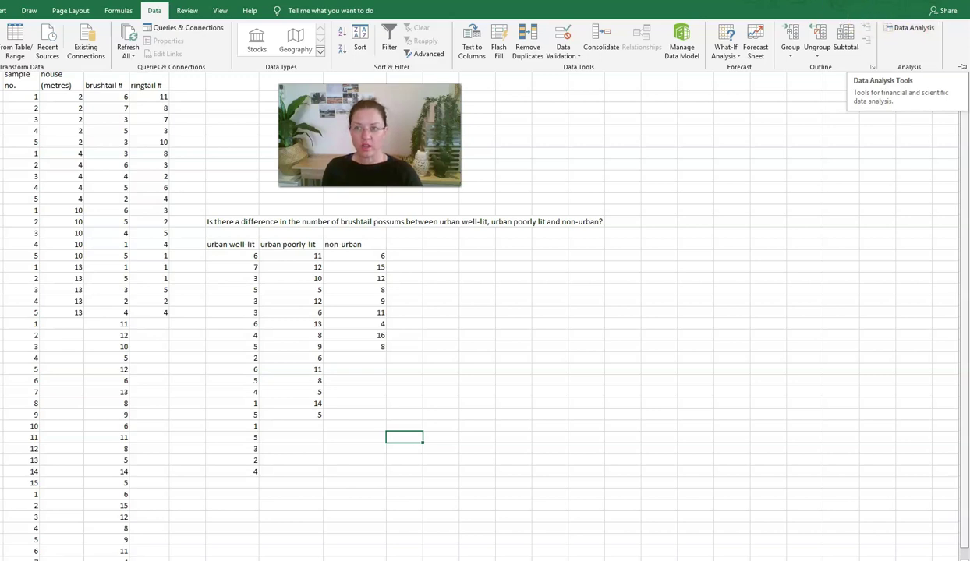
{"action": "left_click", "coordinate": [908, 29]}
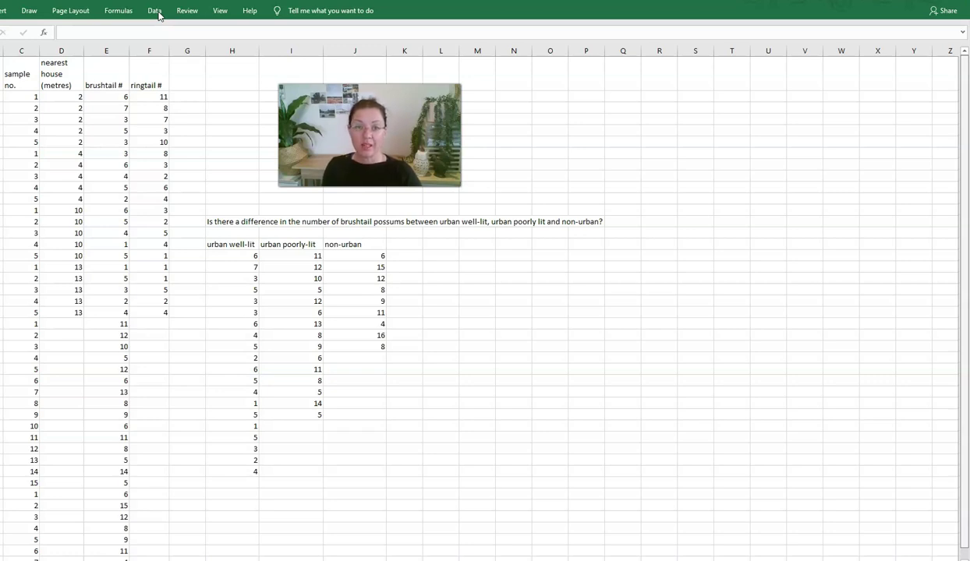
{"action": "left_click", "coordinate": [155, 11]}
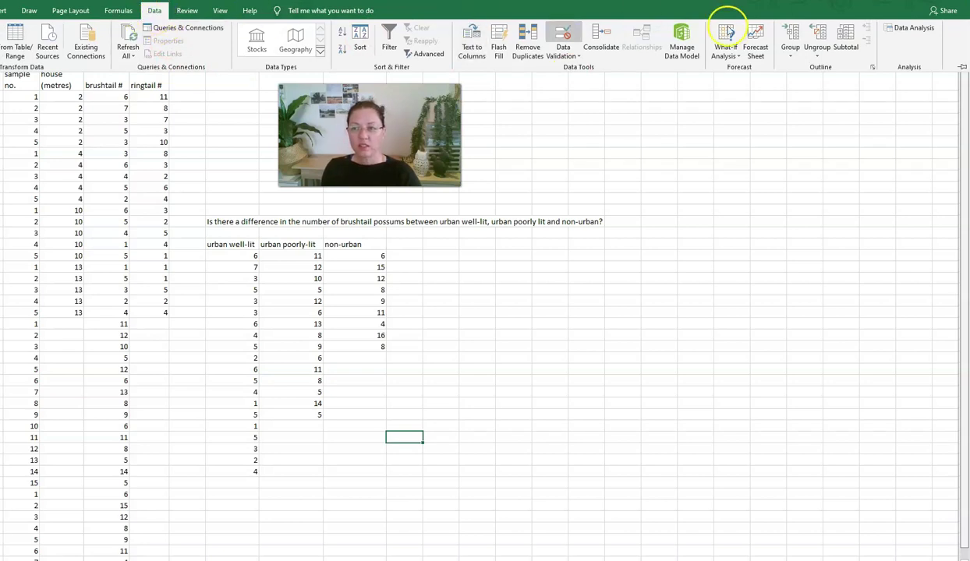
{"action": "left_click", "coordinate": [907, 34]}
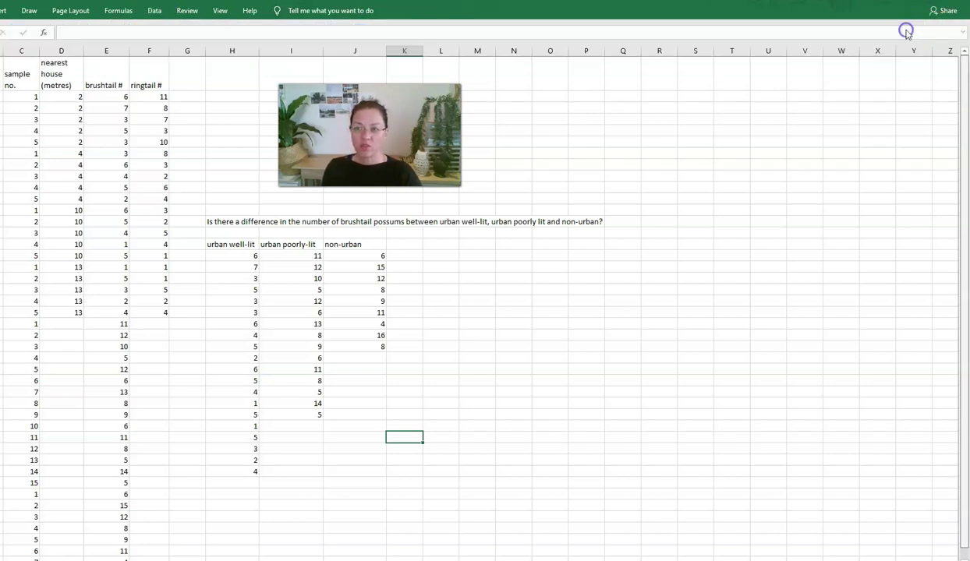
{"action": "left_click_drag", "start_coordinate": [655, 304], "coordinate": [660, 257]}
{"action": "left_click", "coordinate": [665, 269]}
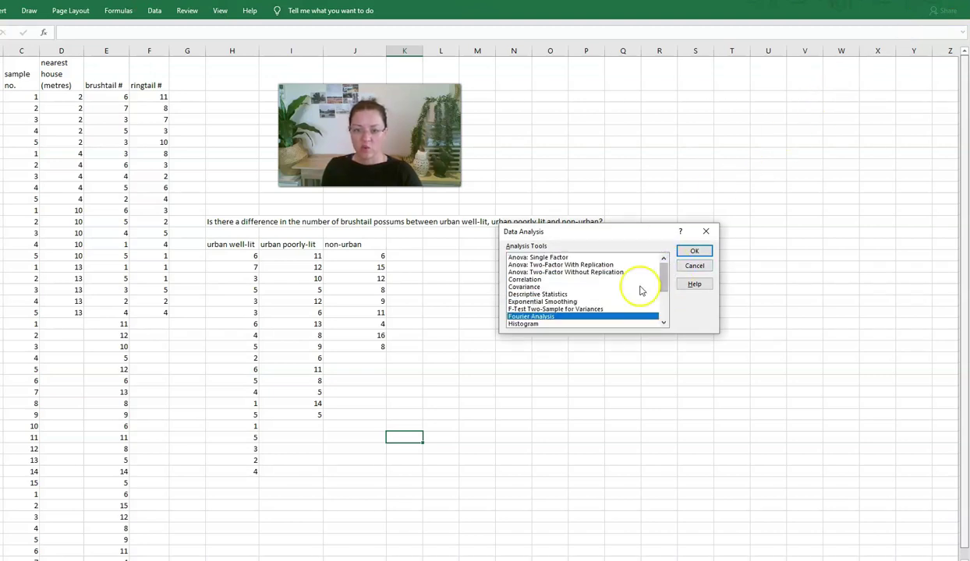
{"action": "left_click", "coordinate": [546, 295]}
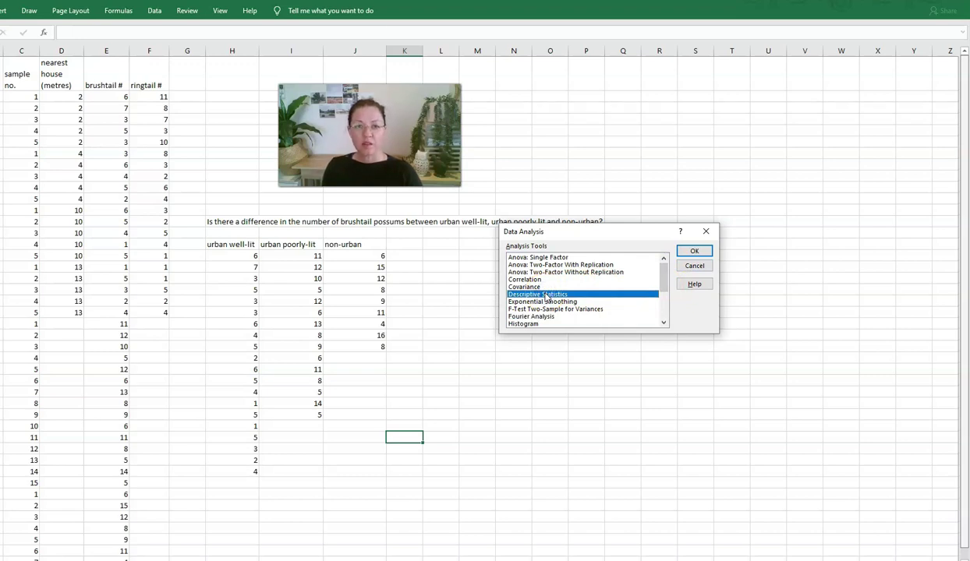
{"action": "left_click", "coordinate": [684, 251]}
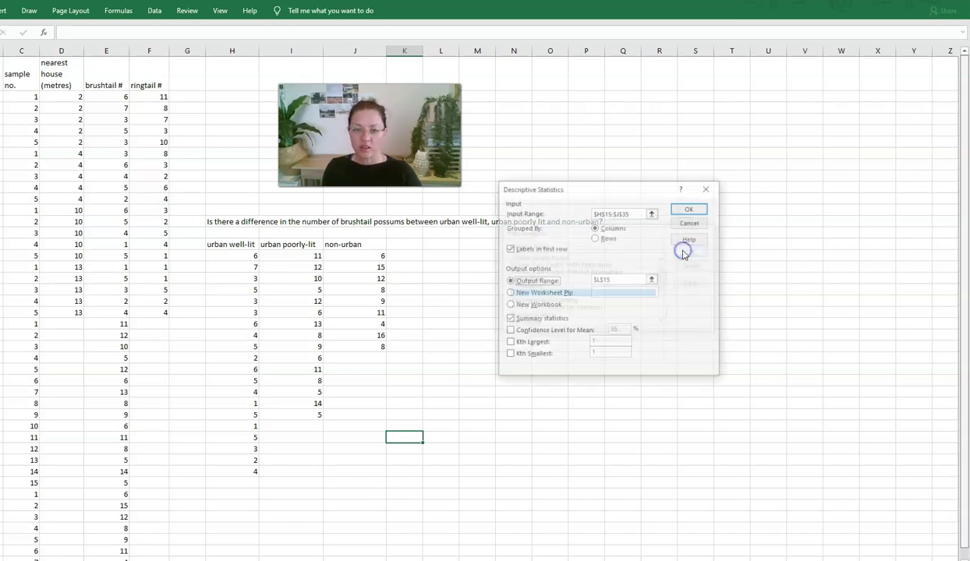
Set the Descriptive Statistics input range to $H$15:$J$35, grouped by columns with labels in the first row
{"action": "left_click", "coordinate": [653, 214]}
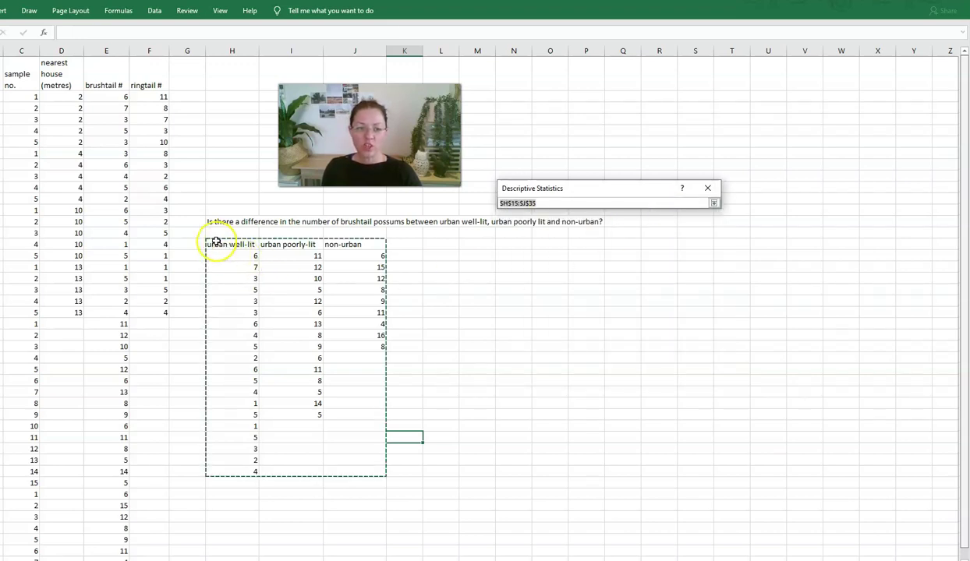
{"action": "left_click_drag", "start_coordinate": [214, 242], "coordinate": [336, 472]}
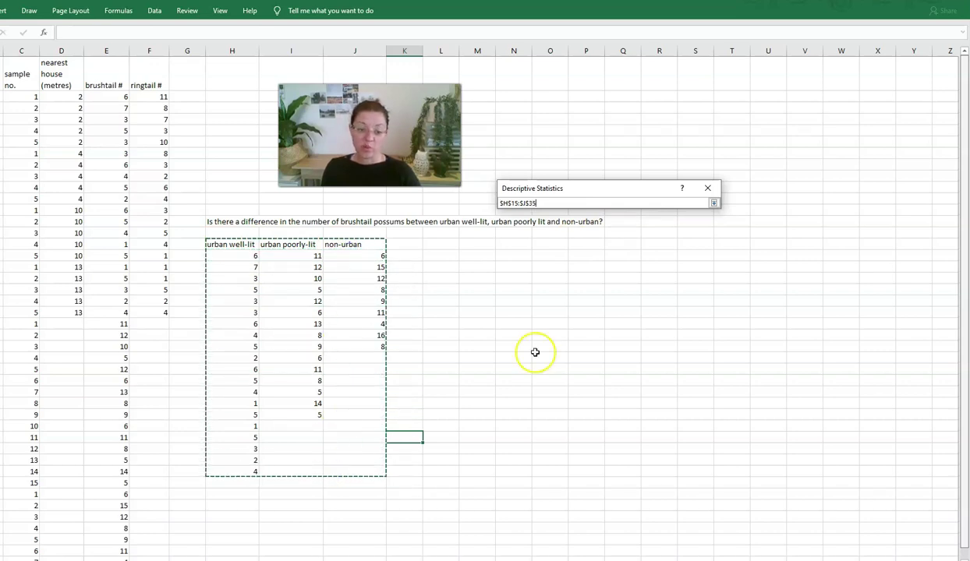
{"action": "left_click", "coordinate": [713, 204]}
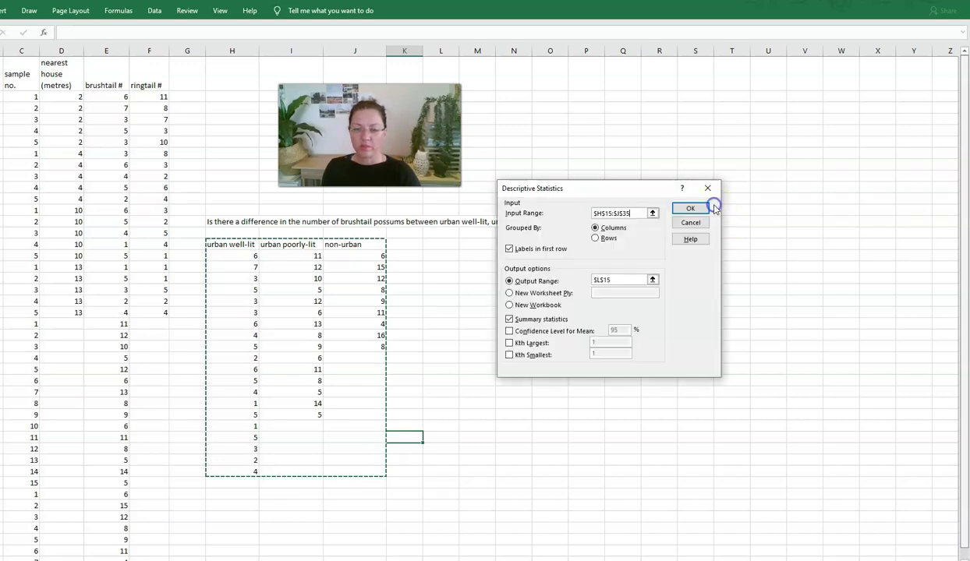
{"action": "left_click", "coordinate": [508, 251]}
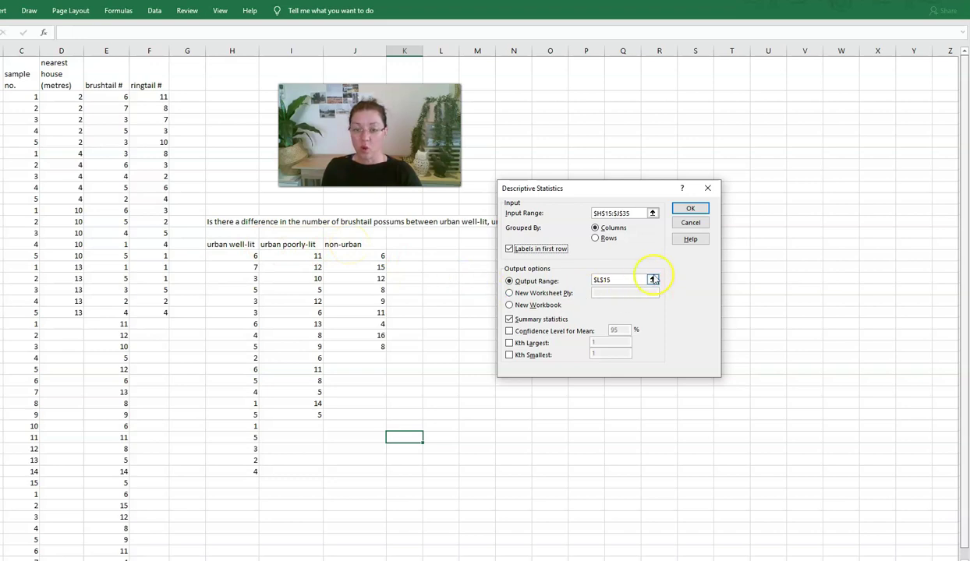
Set the output range to $L$15 with summary statistics enabled and generate the descriptive statistics
{"action": "left_click", "coordinate": [508, 281]}
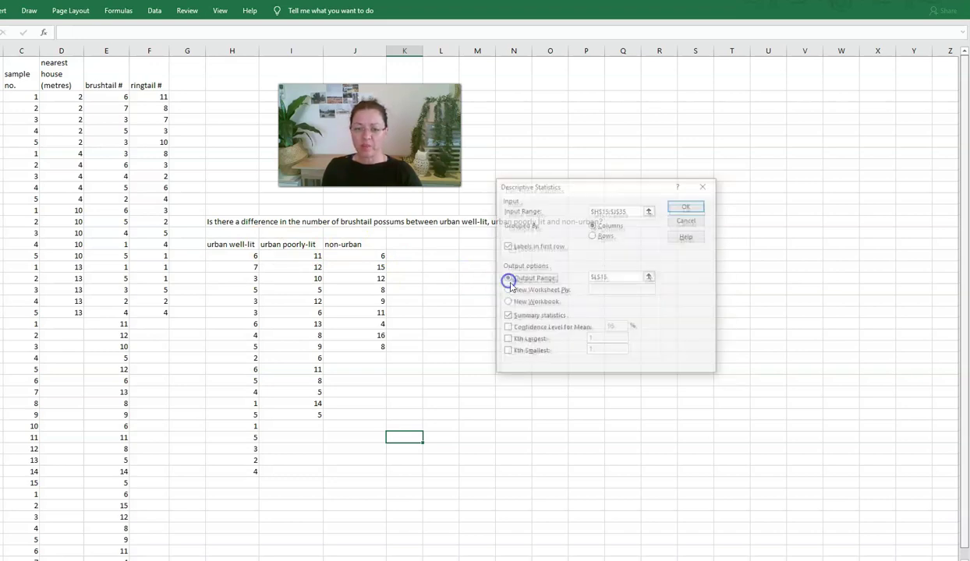
{"action": "left_click", "coordinate": [648, 277]}
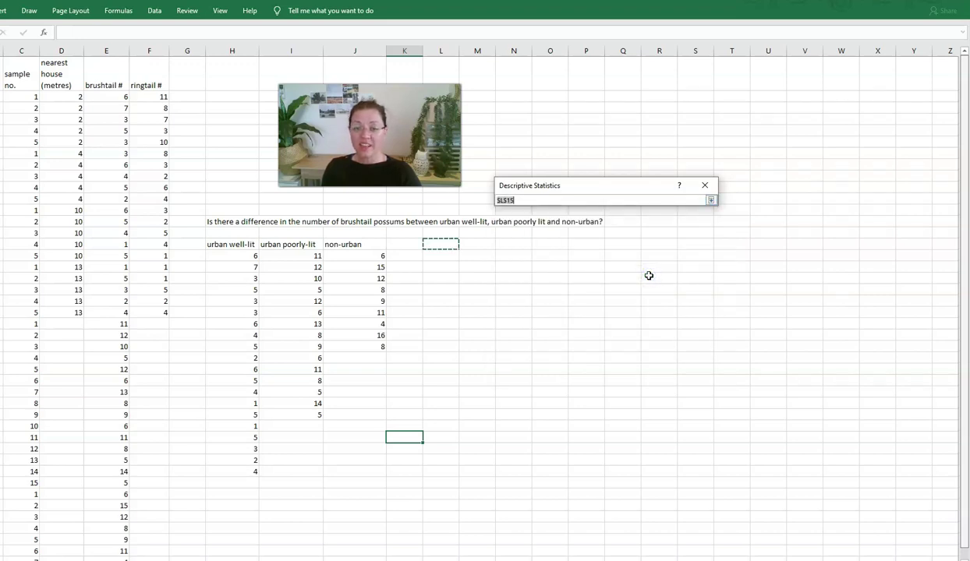
{"action": "left_click", "coordinate": [438, 245]}
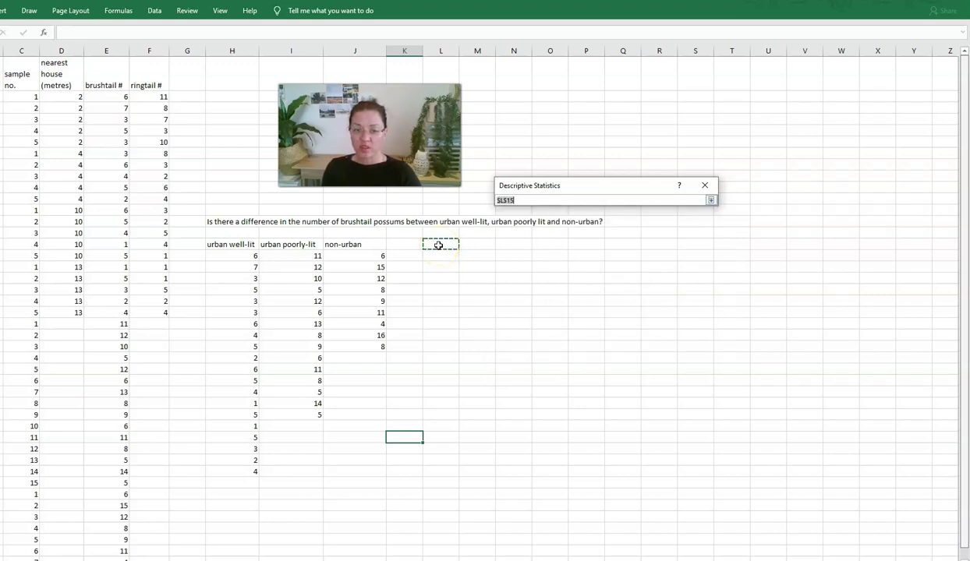
{"action": "left_click", "coordinate": [438, 245]}
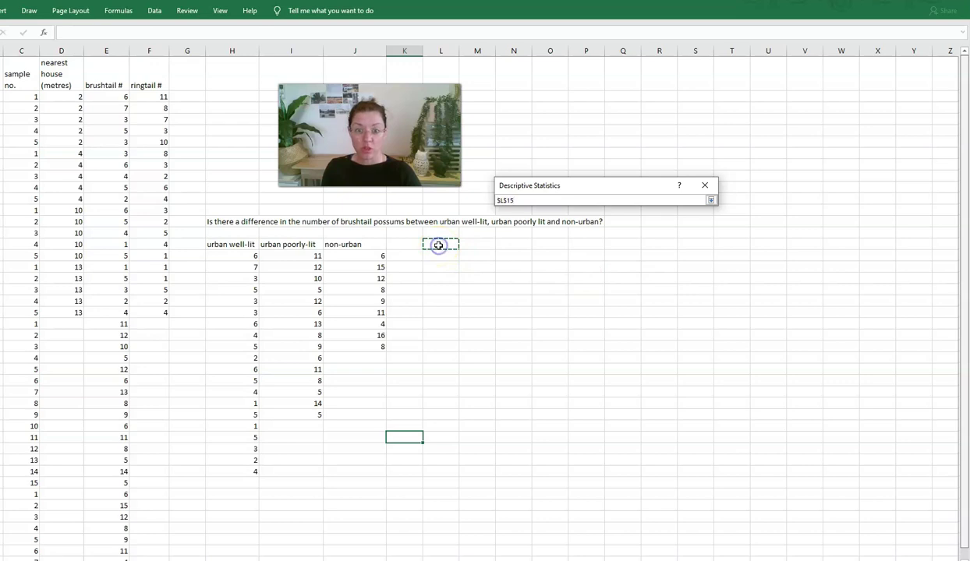
{"action": "left_click", "coordinate": [710, 200]}
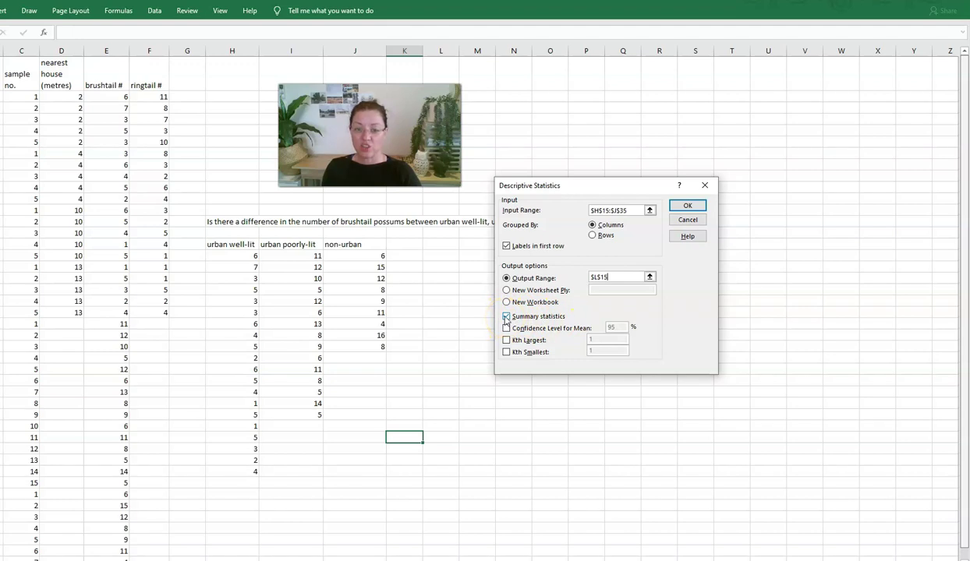
{"action": "left_click", "coordinate": [686, 206]}
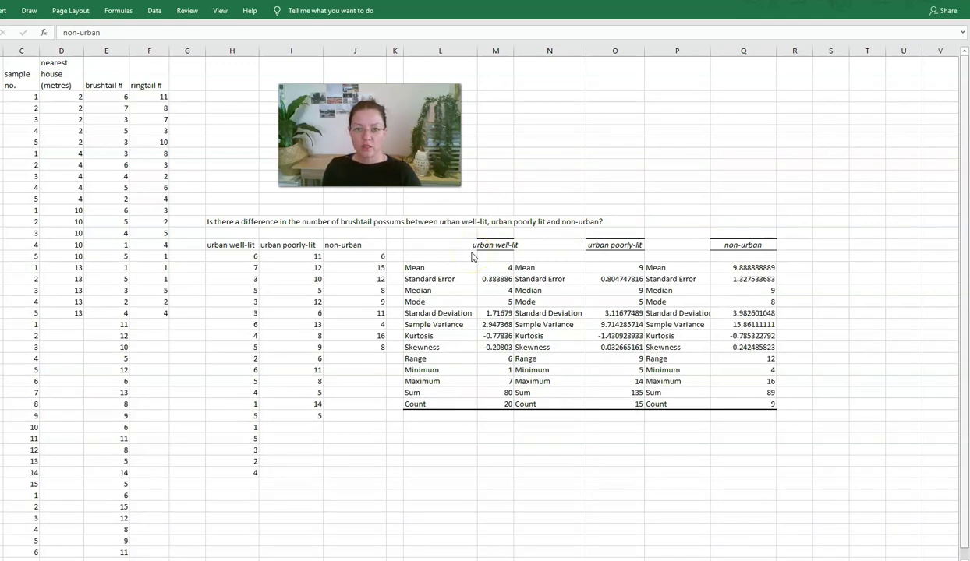
Fill the Mean row yellow across all three treatments in the summary statistics
{"action": "left_click", "coordinate": [467, 260]}
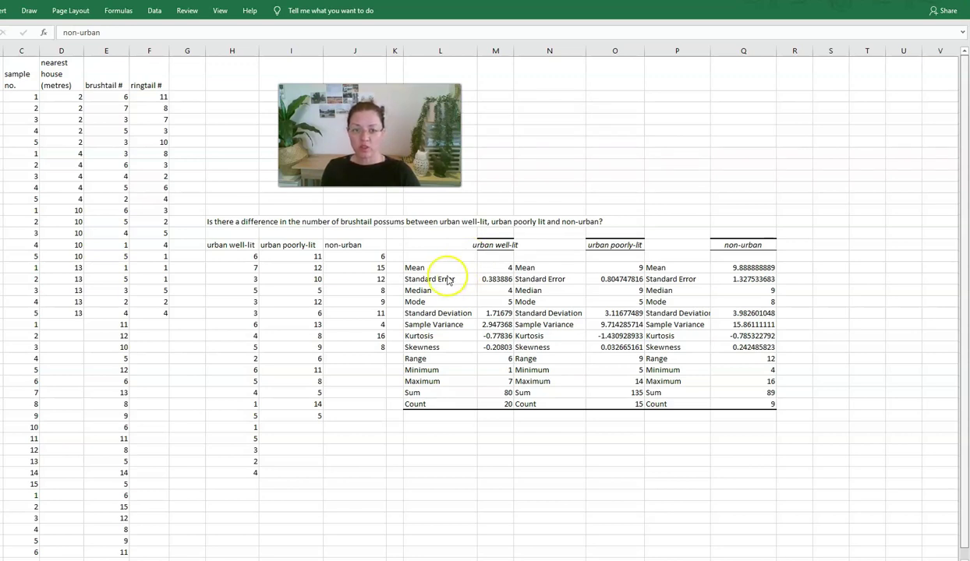
{"action": "key", "text": "alt+Tab"}
{"action": "left_click_drag", "start_coordinate": [422, 269], "coordinate": [753, 269]}
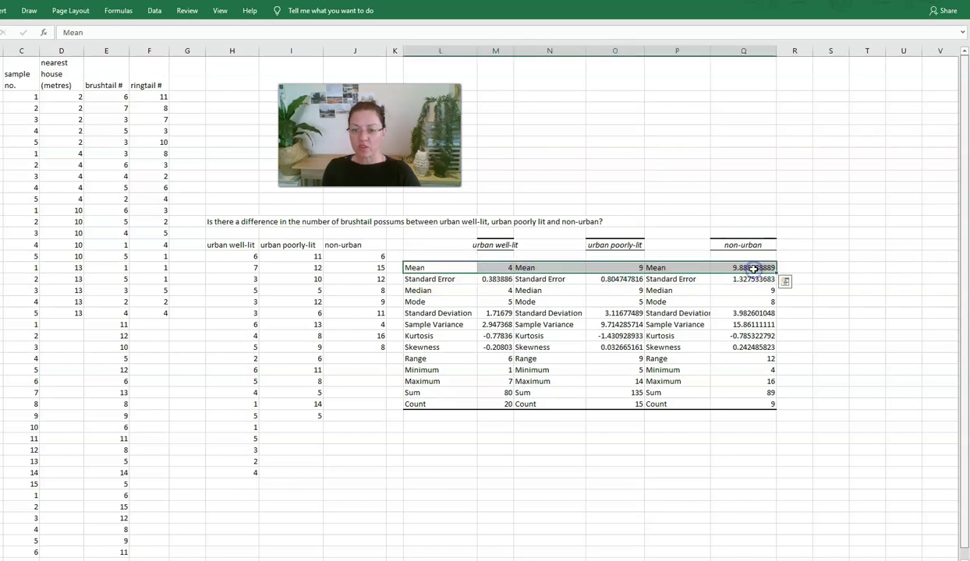
{"action": "right_click", "coordinate": [753, 269]}
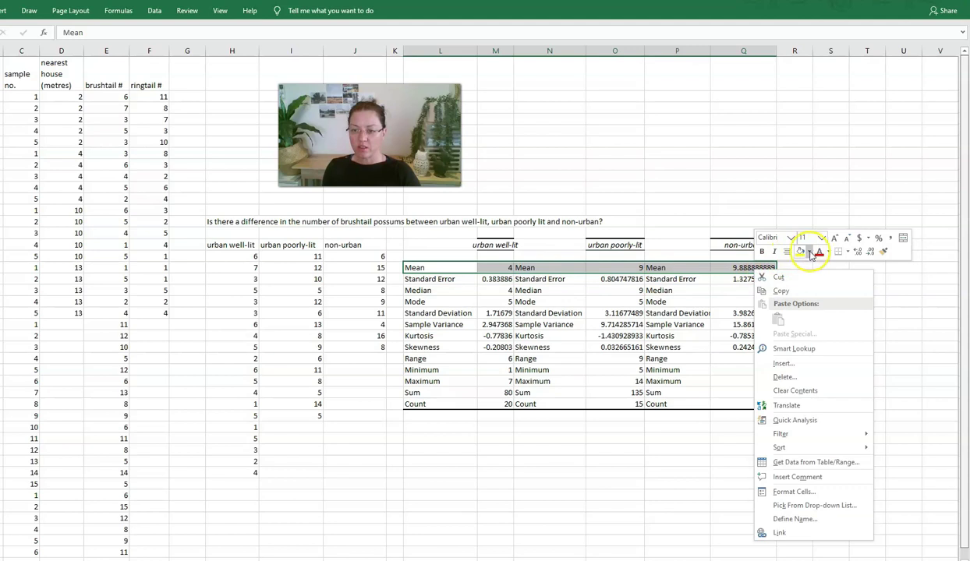
{"action": "left_click", "coordinate": [799, 257]}
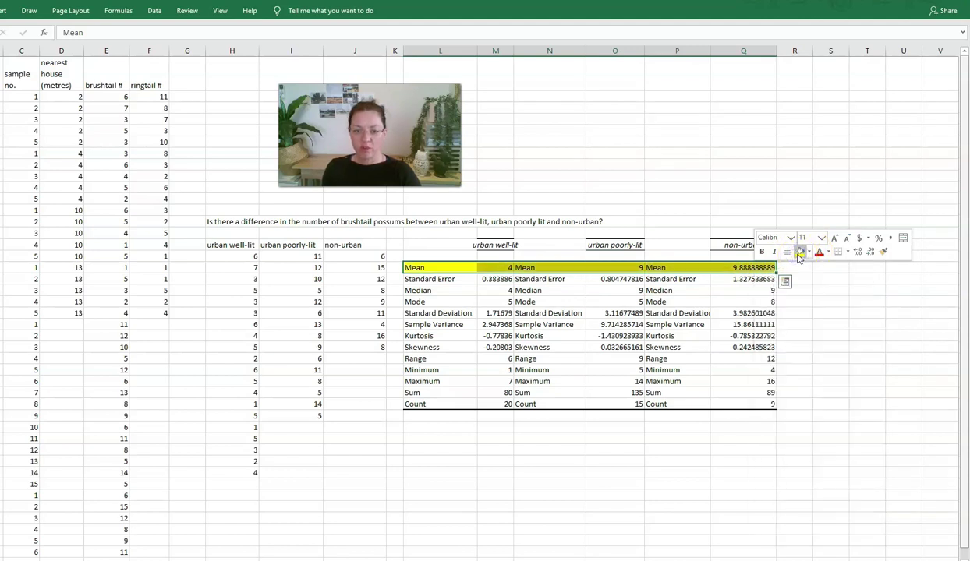
Fill the Standard Error row light green across all three treatments in the summary statistics
{"action": "left_click_drag", "start_coordinate": [432, 279], "coordinate": [749, 280]}
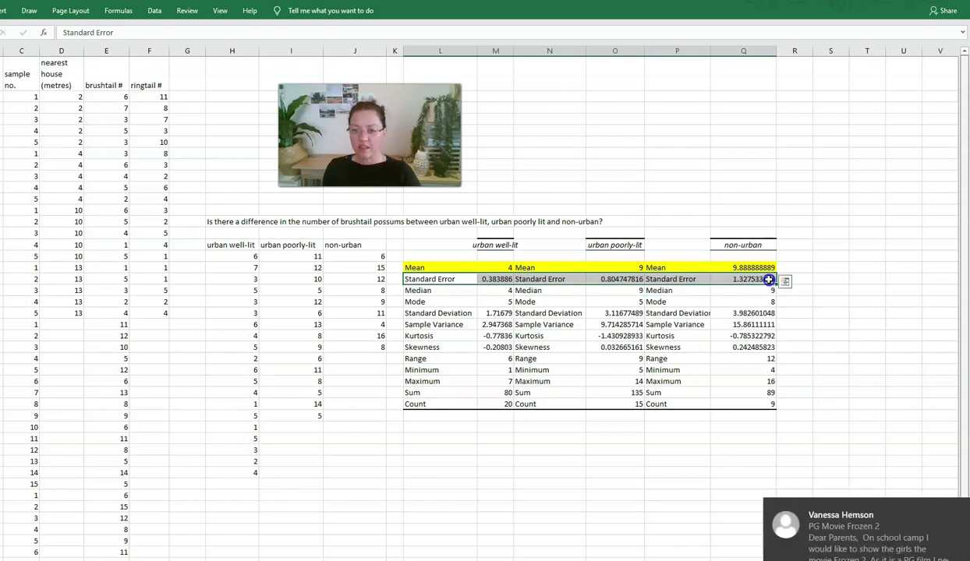
{"action": "right_click", "coordinate": [767, 279]}
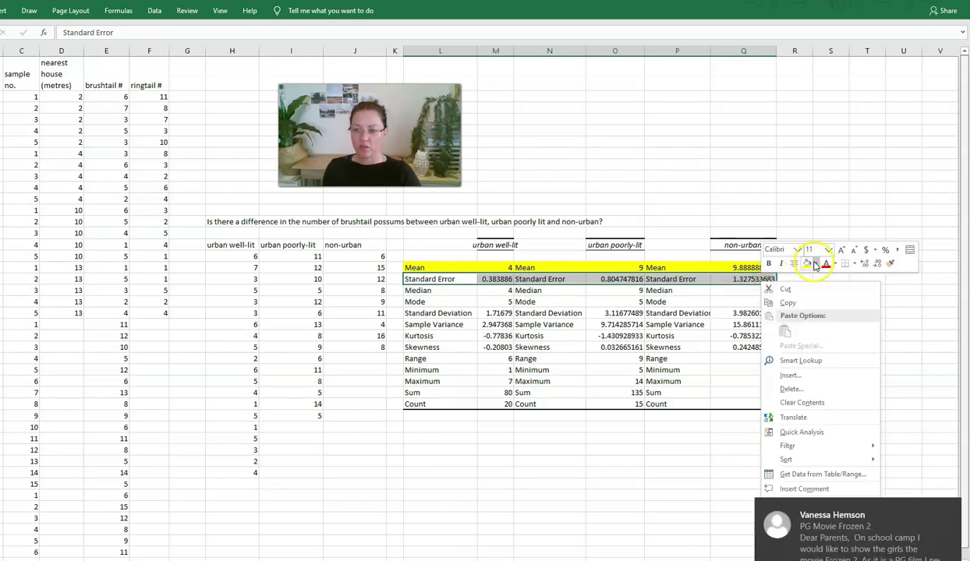
{"action": "left_click", "coordinate": [816, 263]}
{"action": "left_click", "coordinate": [893, 304]}
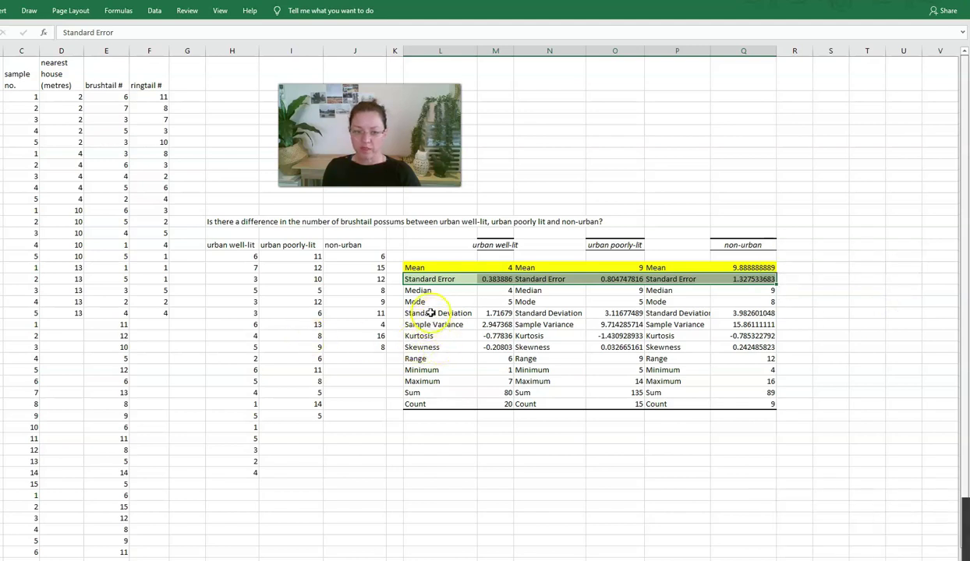
Fill the Standard Deviation row light blue across all three treatments in the summary statistics
{"action": "left_click_drag", "start_coordinate": [432, 313], "coordinate": [739, 312]}
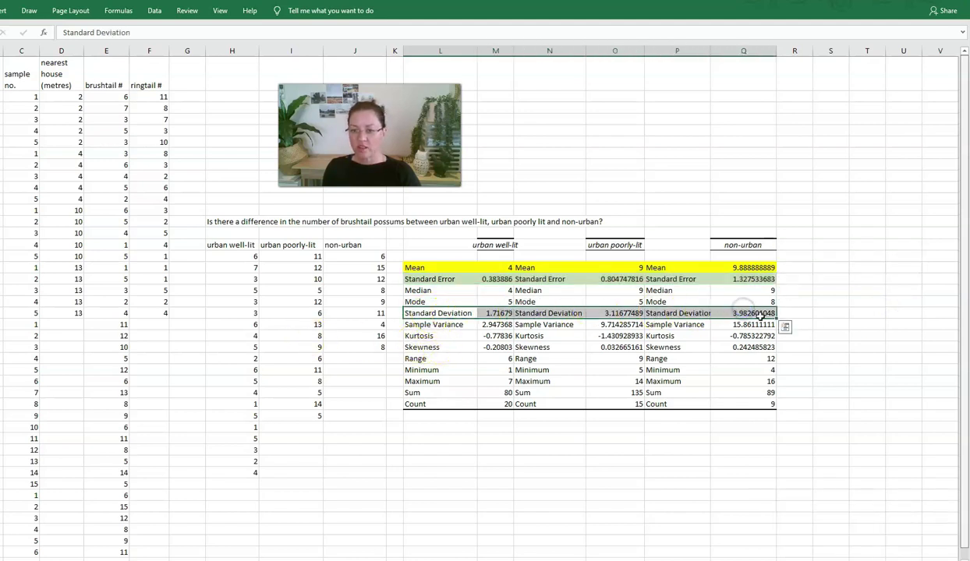
{"action": "right_click", "coordinate": [767, 315]}
{"action": "left_click", "coordinate": [814, 299]}
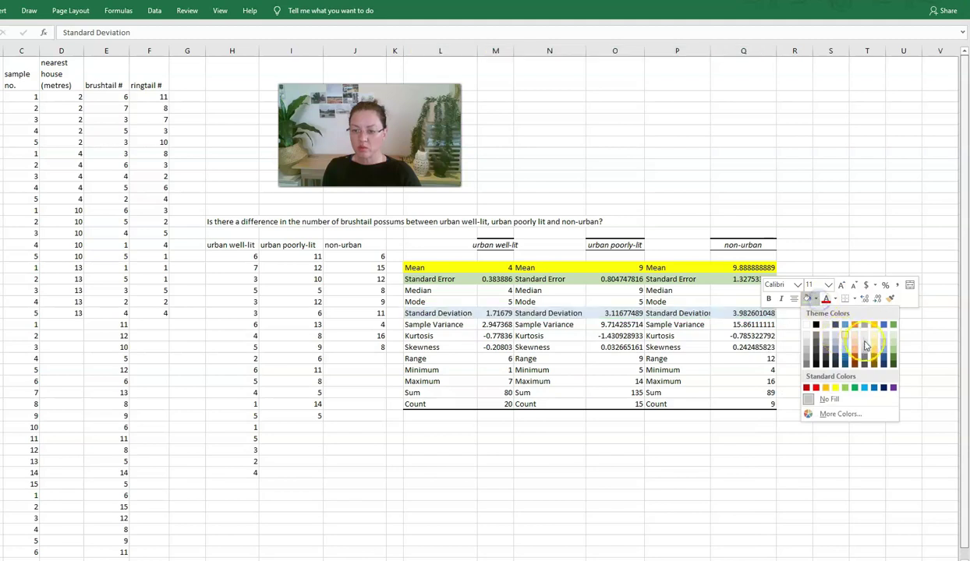
{"action": "left_click", "coordinate": [845, 336]}
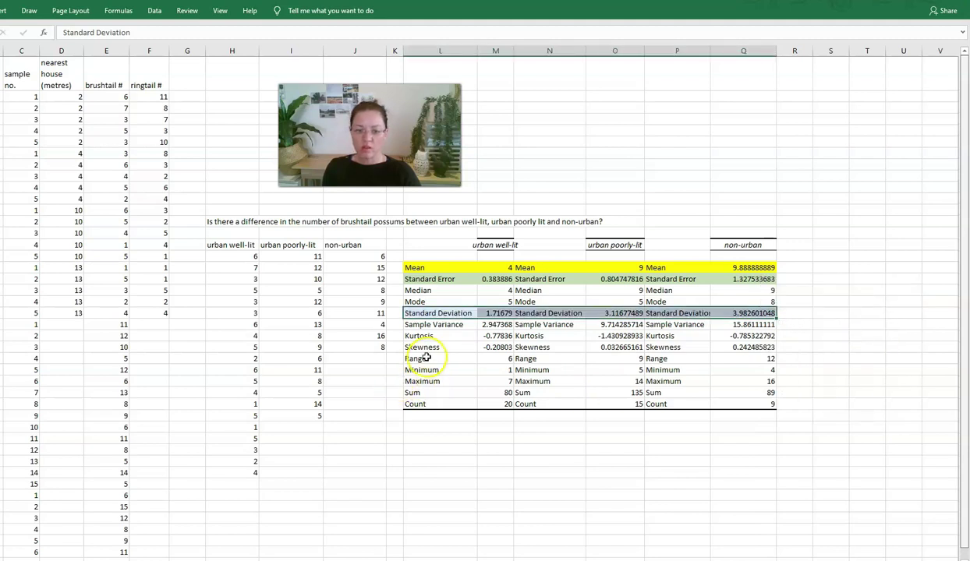
Fill the Range row light orange across all three treatments in the summary statistics
{"action": "left_click_drag", "start_coordinate": [423, 357], "coordinate": [729, 358]}
{"action": "right_click", "coordinate": [729, 360]}
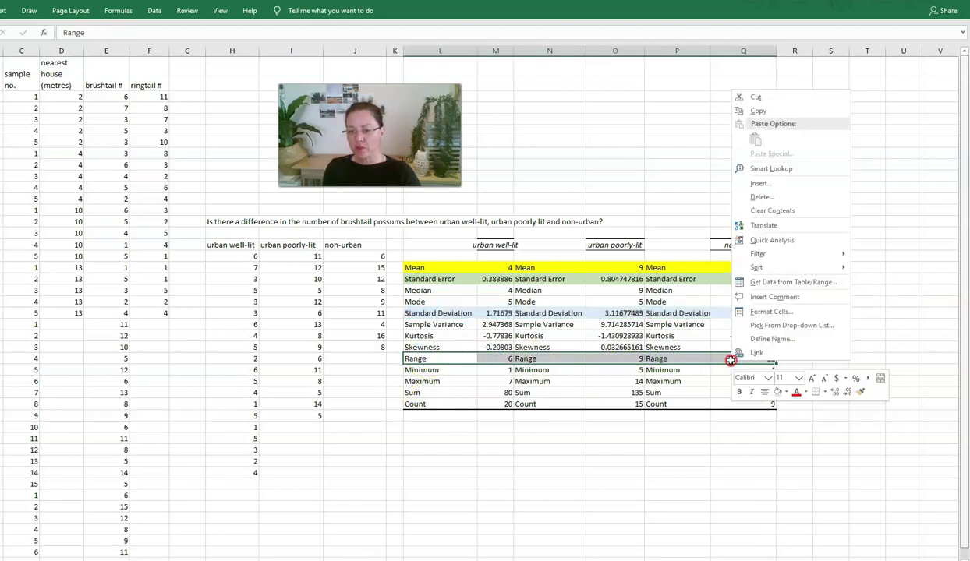
{"action": "left_click", "coordinate": [785, 392]}
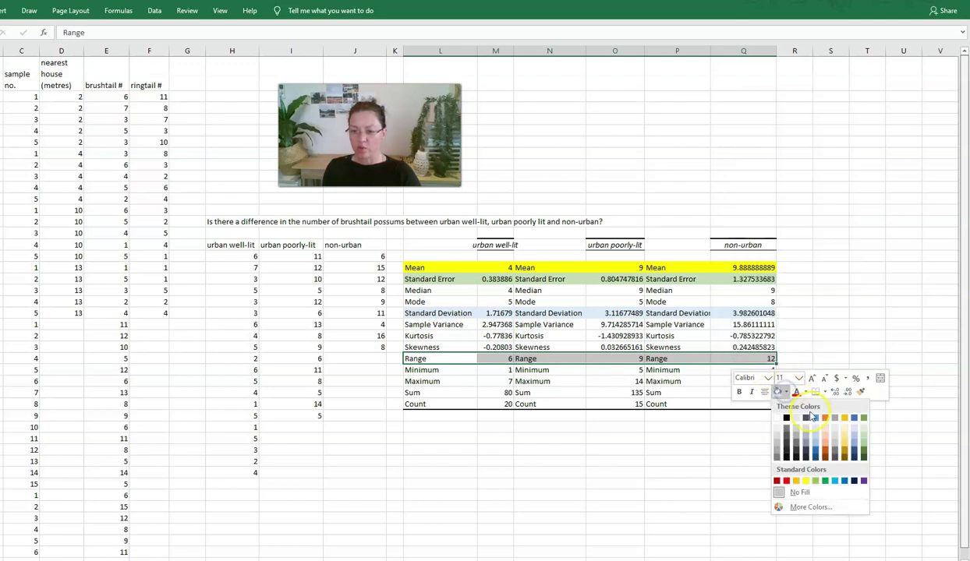
{"action": "left_click", "coordinate": [834, 431]}
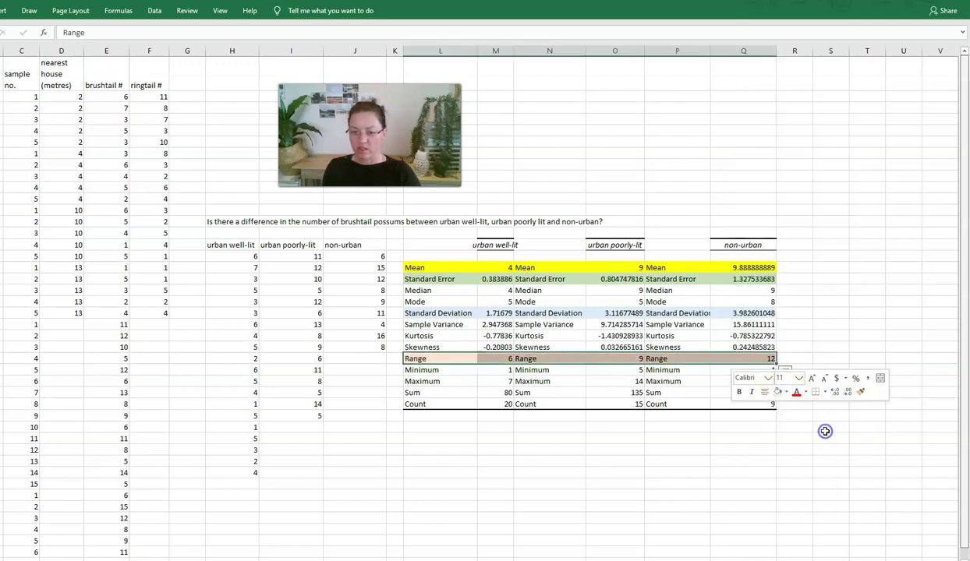
{"action": "left_click", "coordinate": [685, 463]}
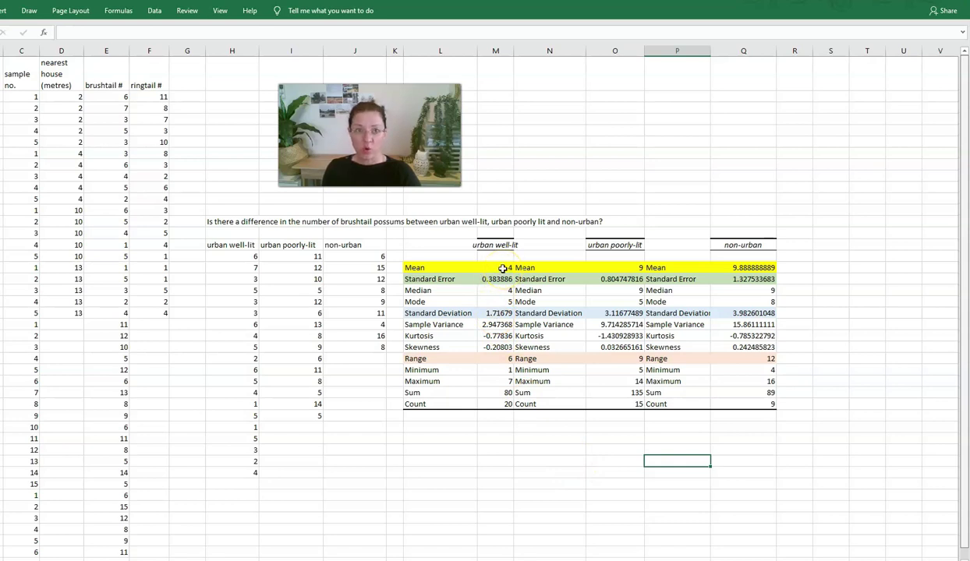
{"action": "left_click", "coordinate": [496, 246]}
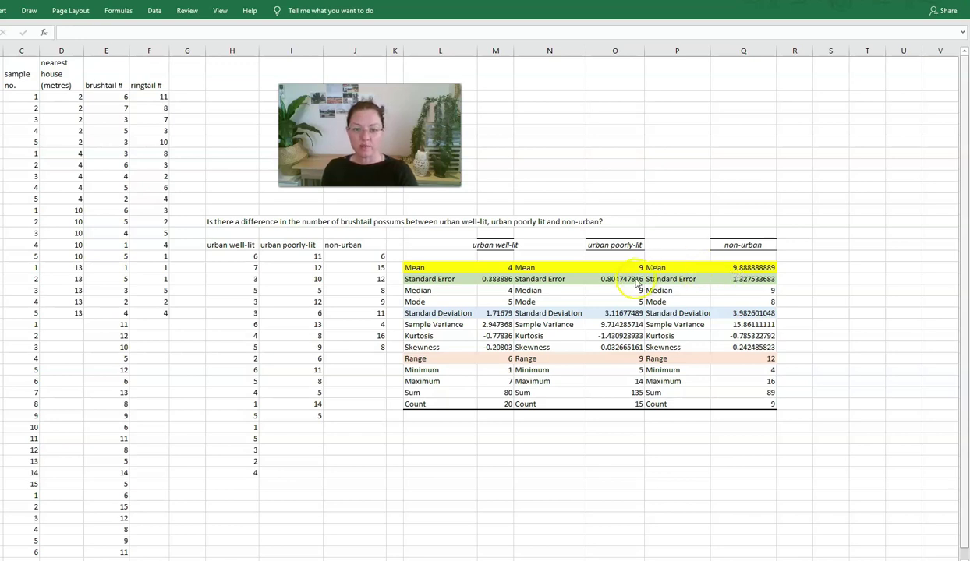
Start the Data Analysis tool t-Test: Two-Sample Assuming Unequal Variances
{"action": "left_click", "coordinate": [153, 10]}
{"action": "left_click", "coordinate": [914, 29]}
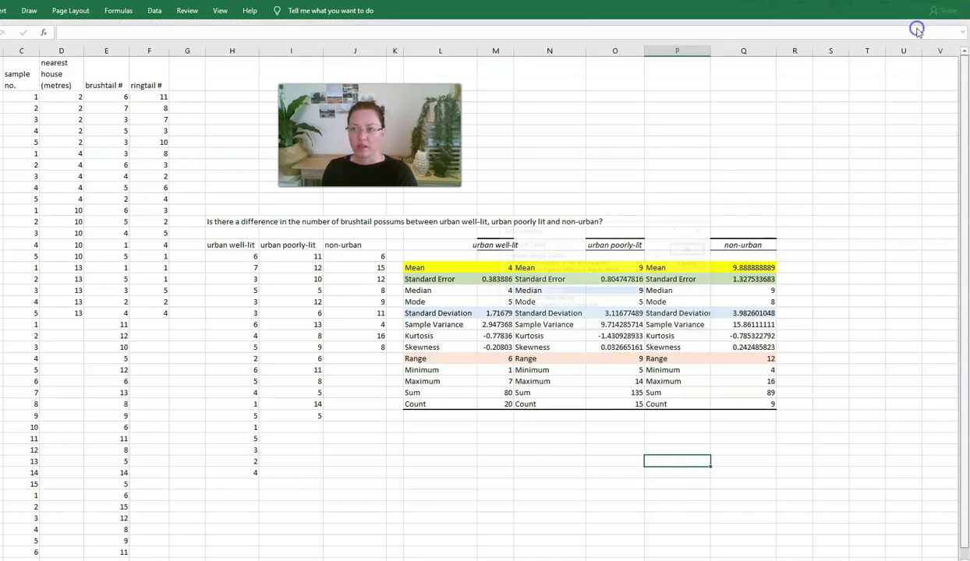
{"action": "left_click_drag", "start_coordinate": [660, 288], "coordinate": [659, 310]}
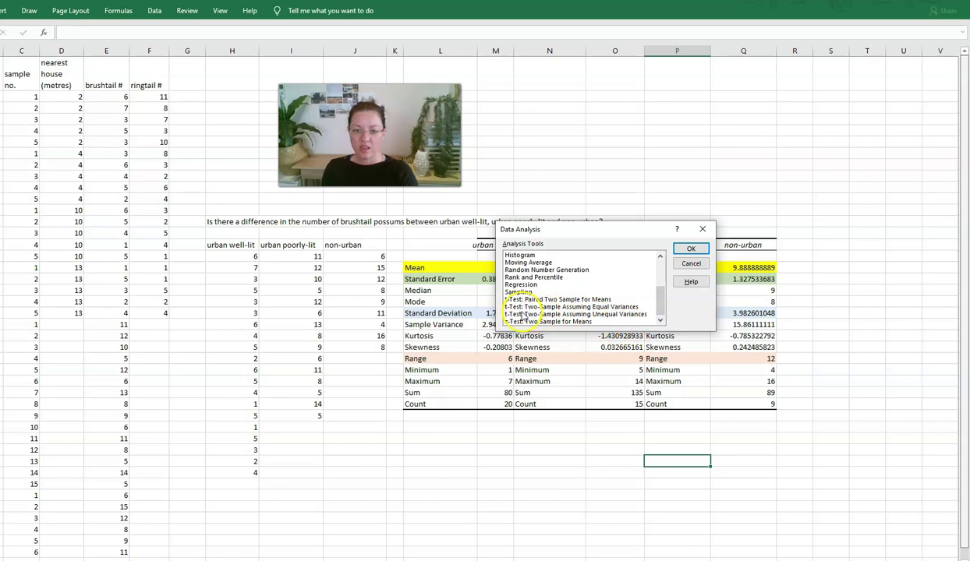
{"action": "left_click", "coordinate": [519, 314]}
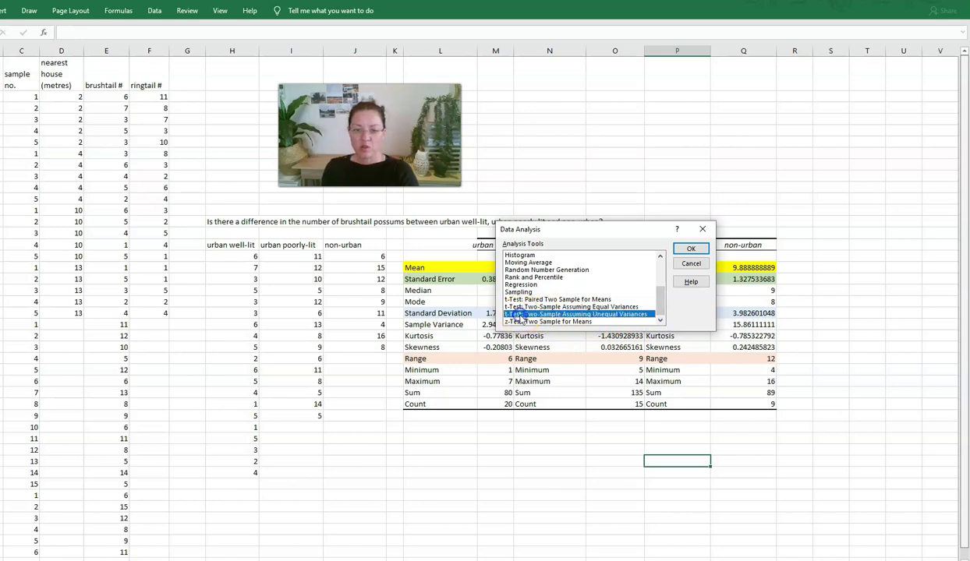
{"action": "left_click", "coordinate": [689, 249]}
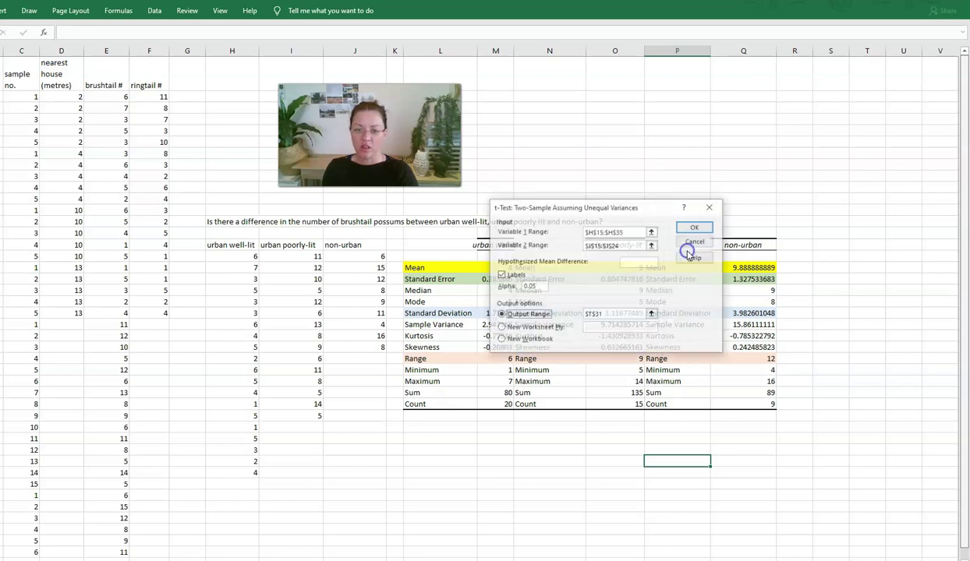
{"action": "left_click", "coordinate": [652, 232]}
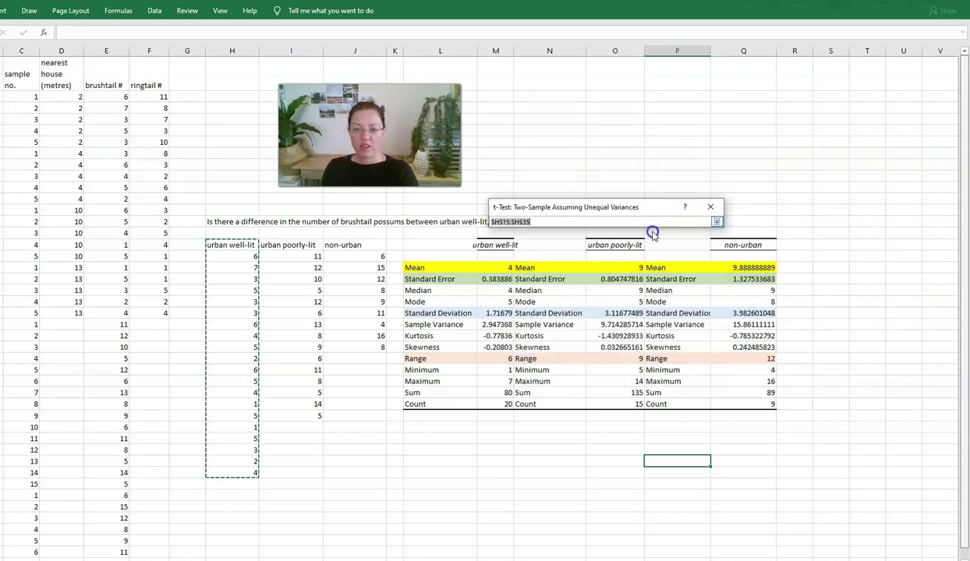
{"action": "left_click", "coordinate": [228, 245]}
{"action": "left_click", "coordinate": [290, 245]}
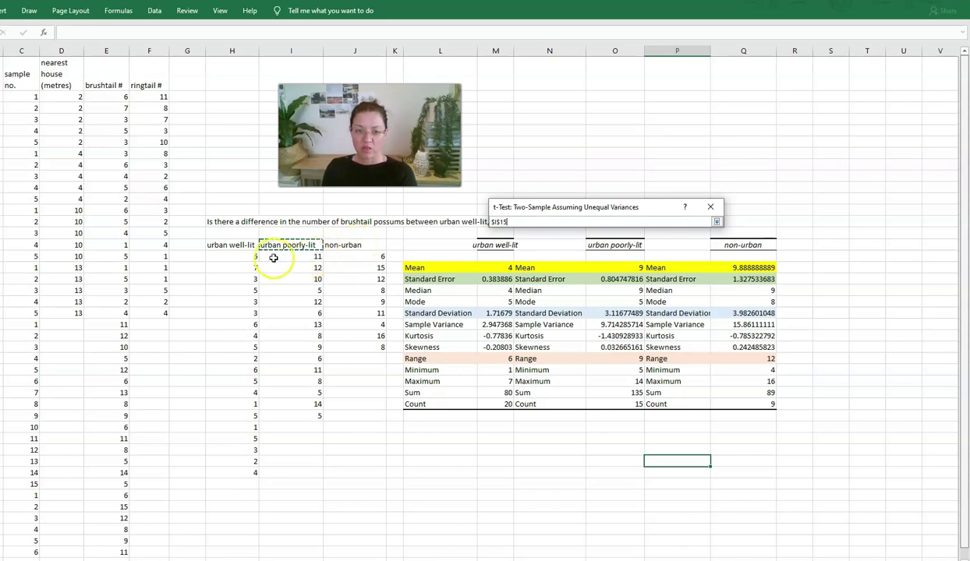
{"action": "left_click", "coordinate": [716, 224]}
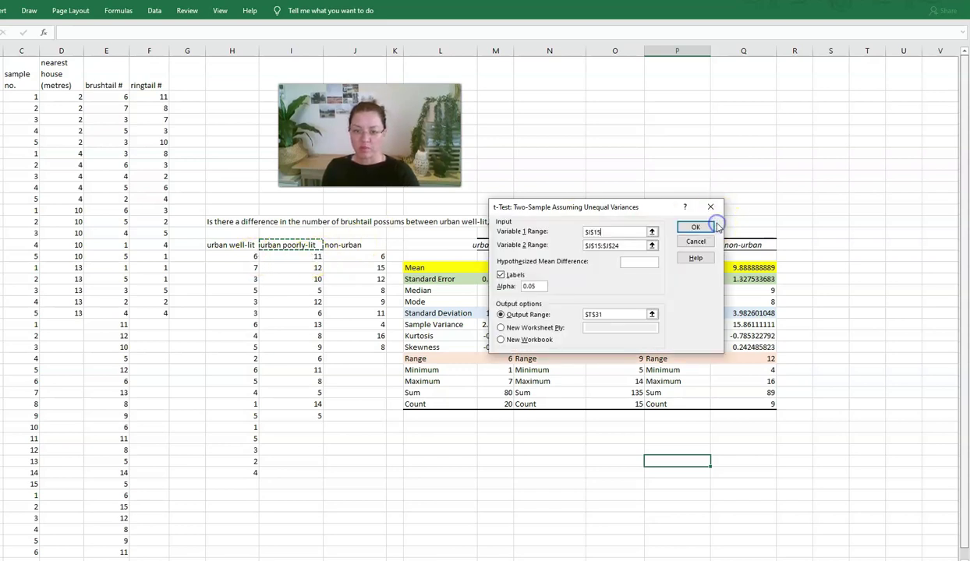
Set the t-test's Variable 1 range to the urban well-lit data $H$15:$H$35 and Variable 2 range to the urban poorly-lit data $I$15:$I$30
{"action": "left_click", "coordinate": [649, 232]}
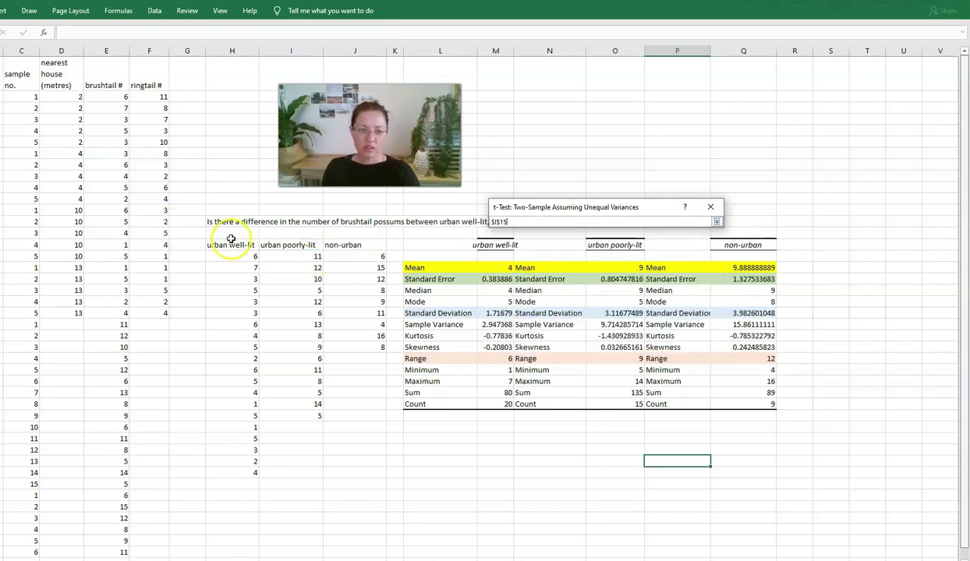
{"action": "left_click_drag", "start_coordinate": [234, 244], "coordinate": [235, 473]}
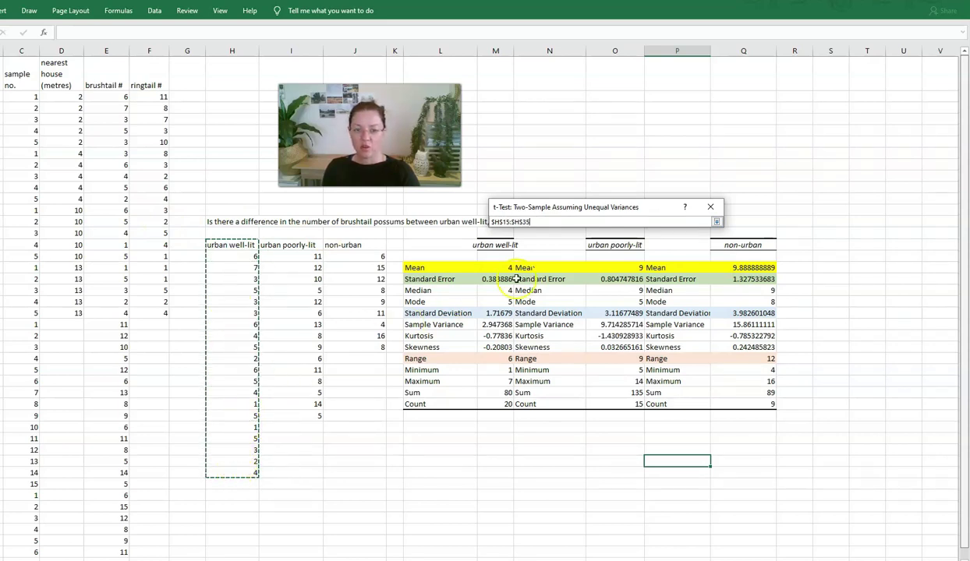
{"action": "left_click", "coordinate": [716, 222]}
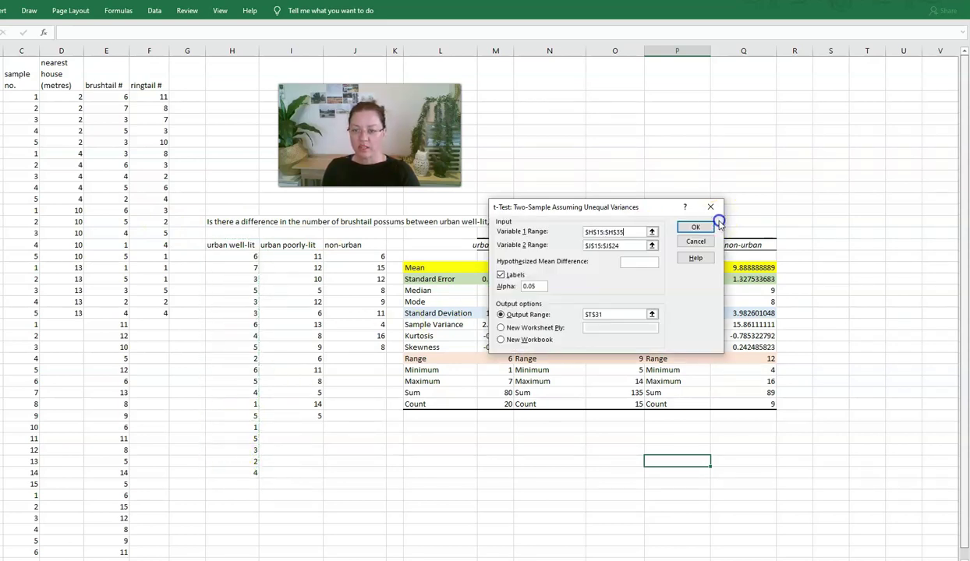
{"action": "left_click", "coordinate": [651, 244]}
{"action": "left_click_drag", "start_coordinate": [289, 244], "coordinate": [277, 417]}
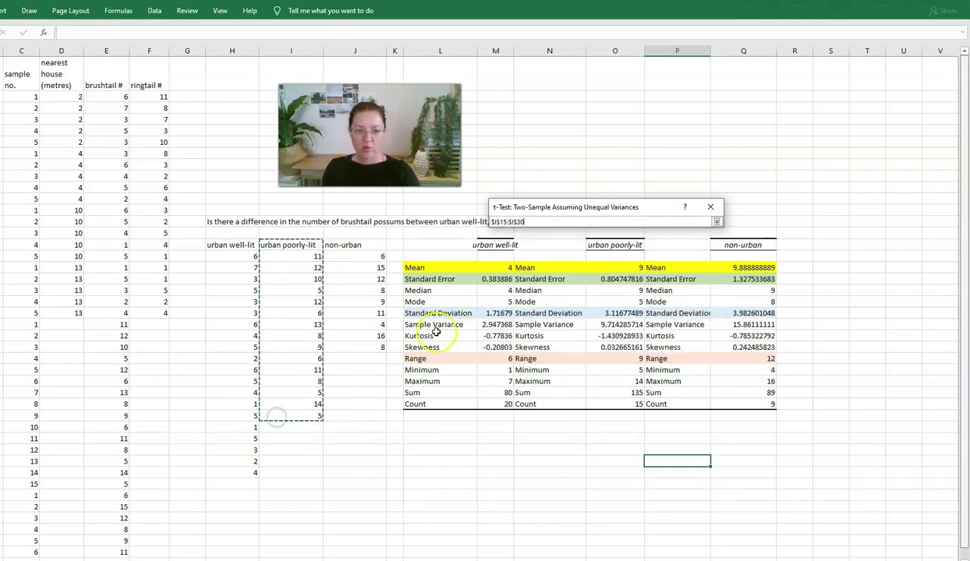
{"action": "left_click", "coordinate": [716, 222]}
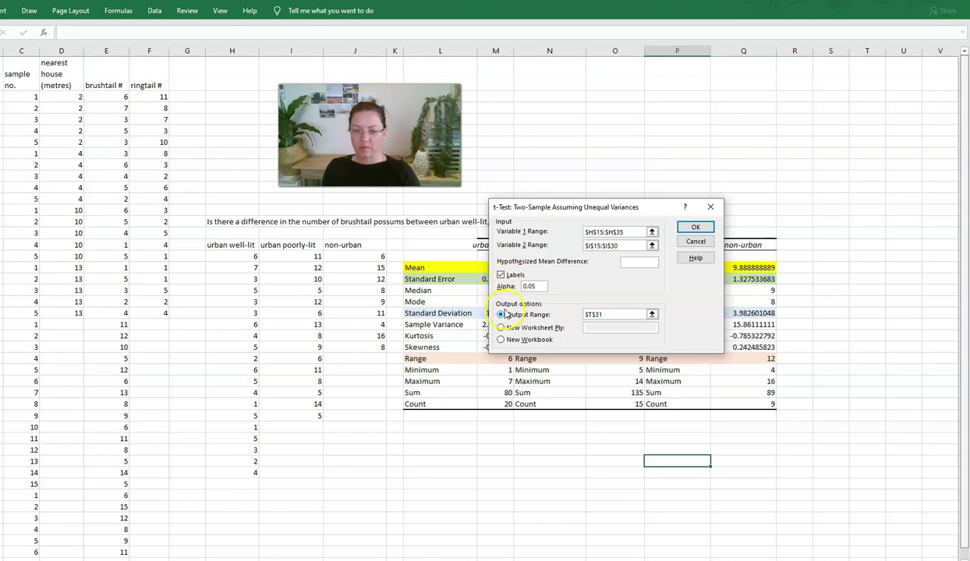
Set the t-test's output range to $L$31 and generate the urban well-lit versus urban poorly-lit results
{"action": "left_click", "coordinate": [651, 315]}
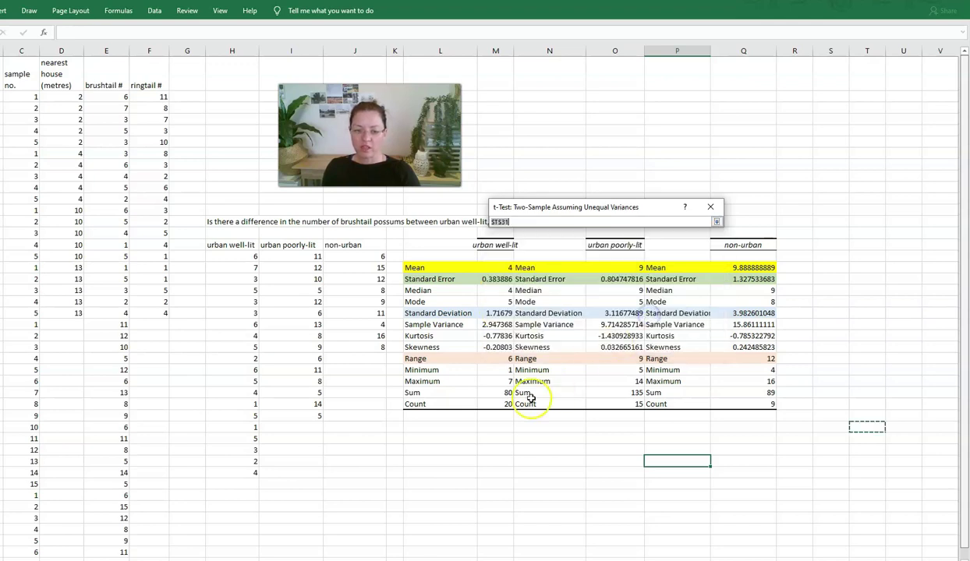
{"action": "left_click", "coordinate": [409, 426]}
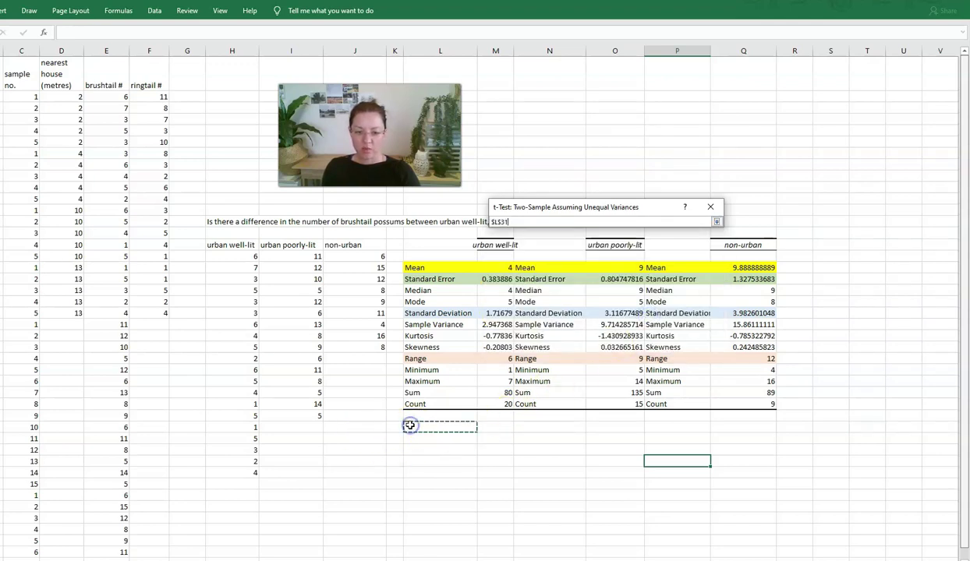
{"action": "left_click", "coordinate": [717, 222]}
{"action": "left_click", "coordinate": [694, 229]}
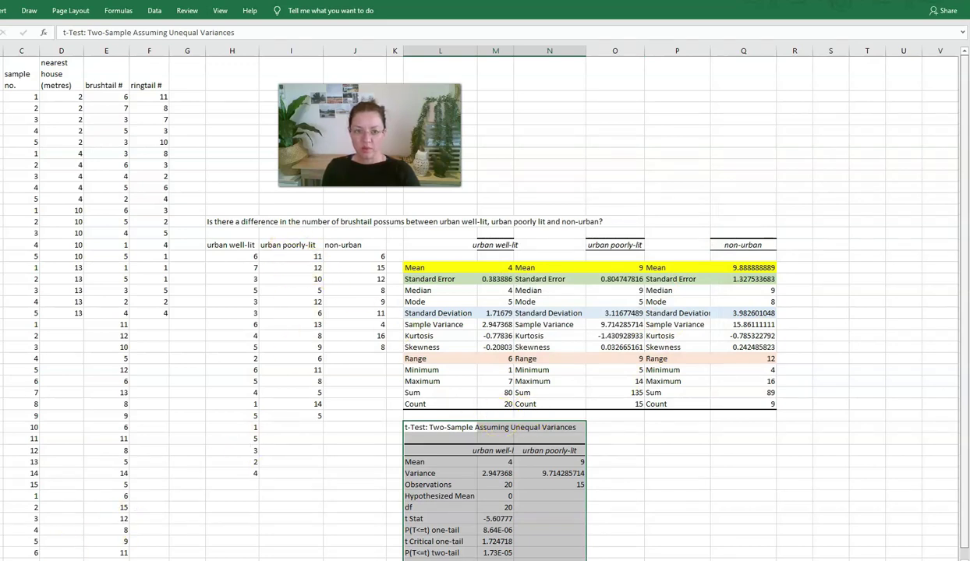
{"action": "left_click", "coordinate": [441, 427]}
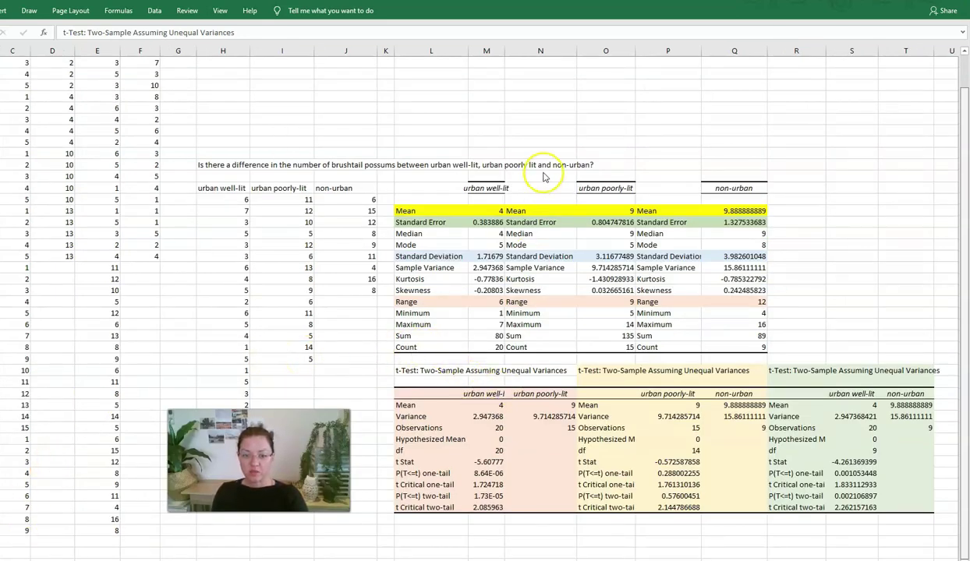
Fill the P(T<=t) two-tail row yellow across all three t-test result tables
{"action": "key", "text": "ctrl+a"}
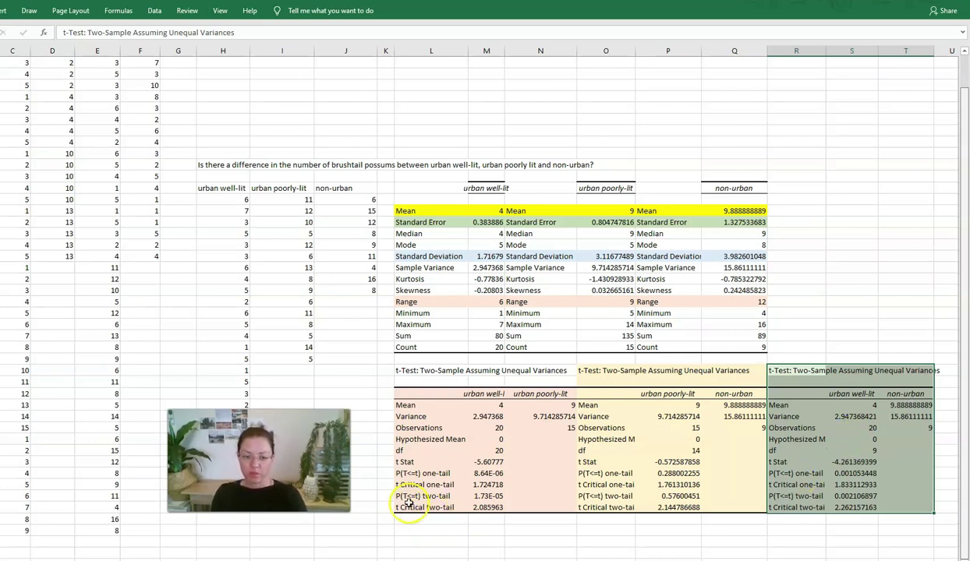
{"action": "left_click_drag", "start_coordinate": [406, 496], "coordinate": [873, 495]}
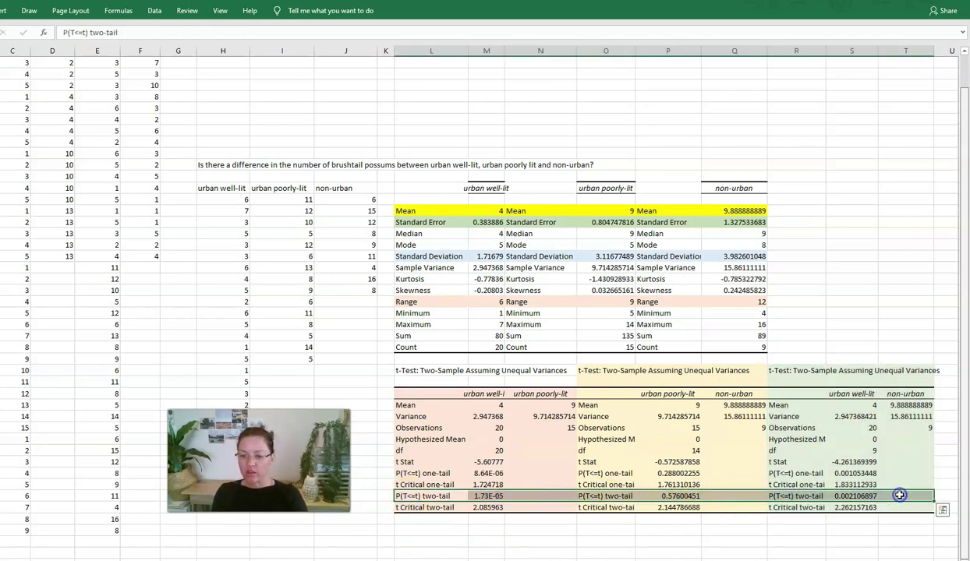
{"action": "right_click", "coordinate": [900, 497]}
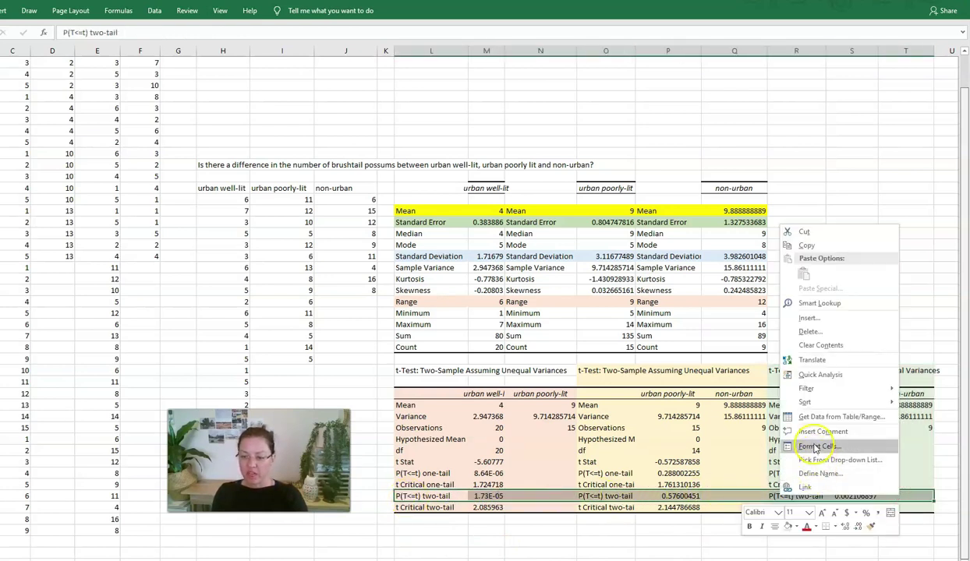
{"action": "left_click", "coordinate": [795, 527]}
{"action": "left_click", "coordinate": [815, 486]}
{"action": "left_click", "coordinate": [594, 540]}
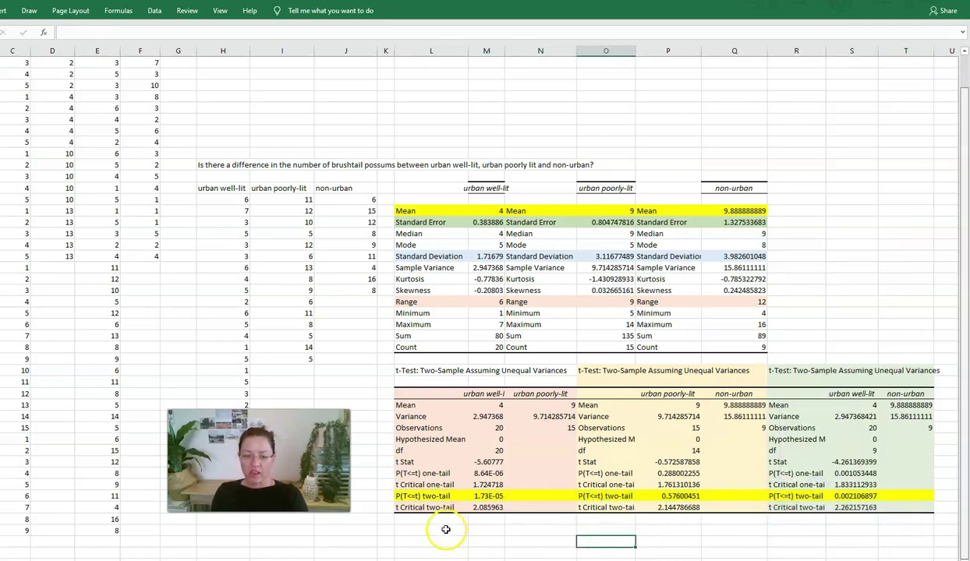
Enter p=<0.05 in L45 and 0.000173 in M45 beneath the urban well-lit versus urban poorly-lit t-test
{"action": "left_click", "coordinate": [413, 531]}
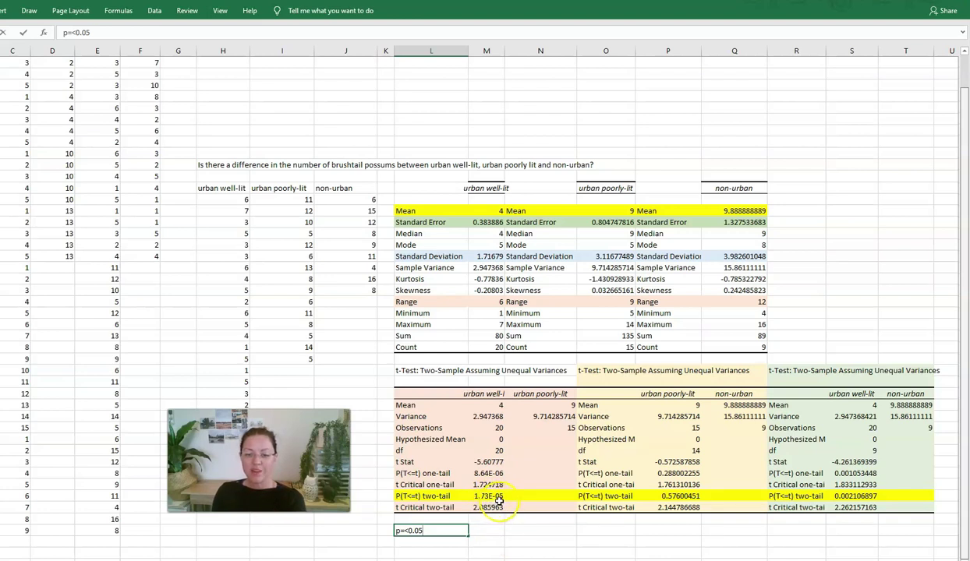
{"action": "left_click", "coordinate": [526, 497]}
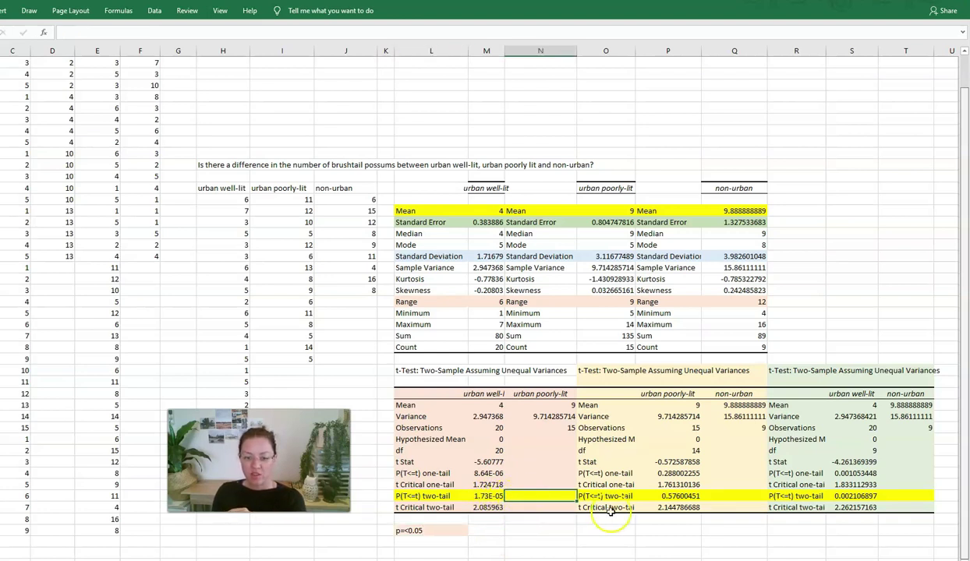
{"action": "double_click", "coordinate": [490, 530]}
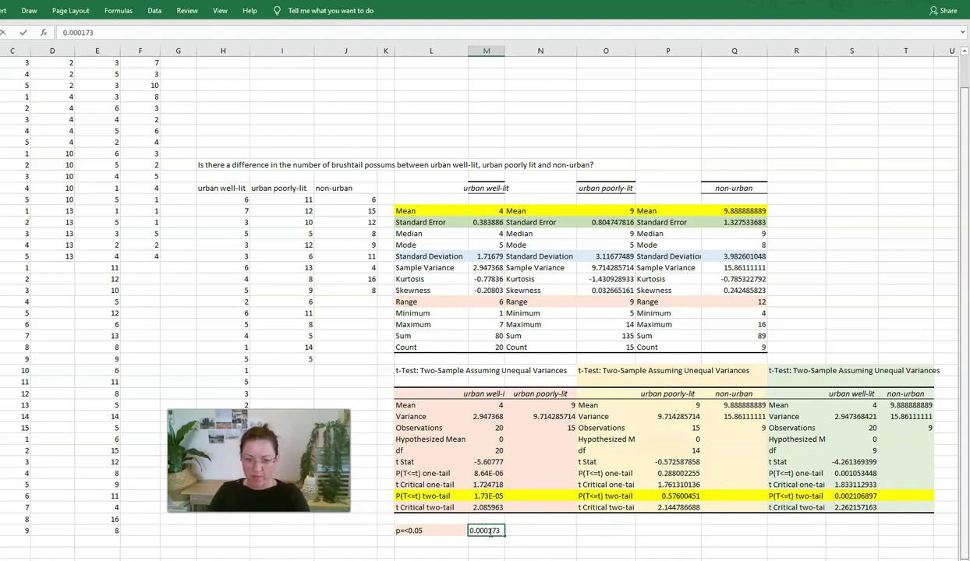
{"action": "left_click", "coordinate": [489, 551]}
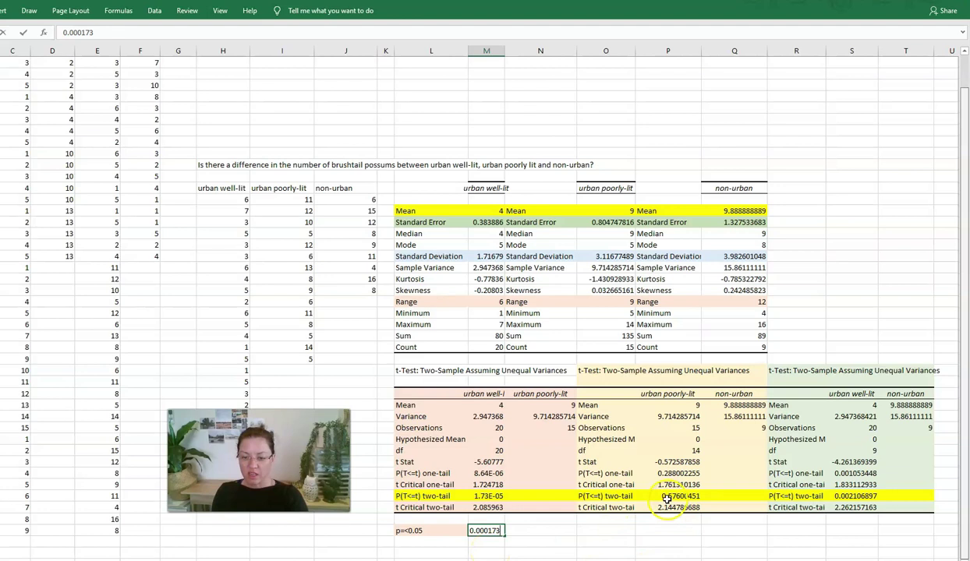
{"action": "left_click", "coordinate": [672, 530]}
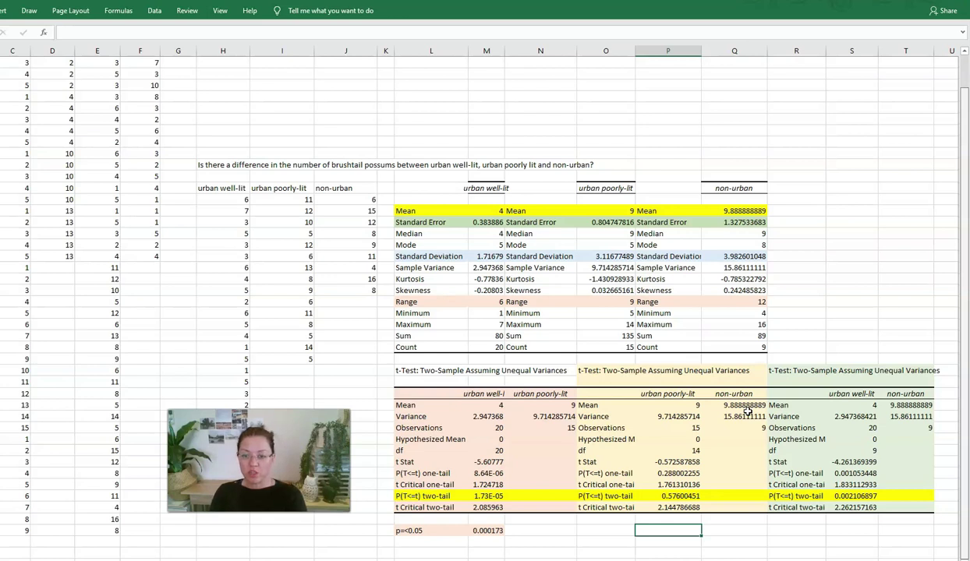
Enter 0.002 in S45 and "statistically significant difference" in S46 beneath the urban well-lit versus non-urban t-test
{"action": "left_click", "coordinate": [842, 530]}
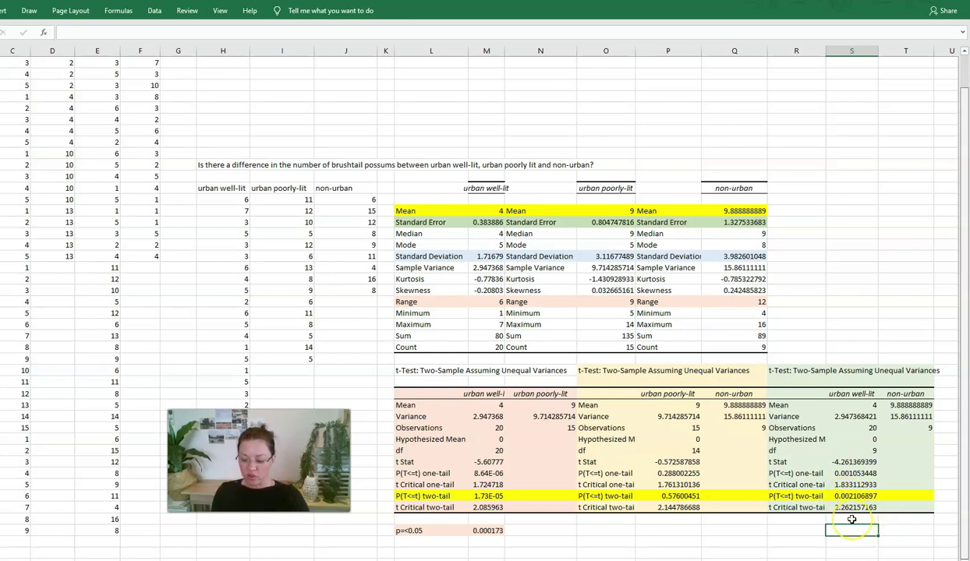
{"action": "type", "text": "0.002"}
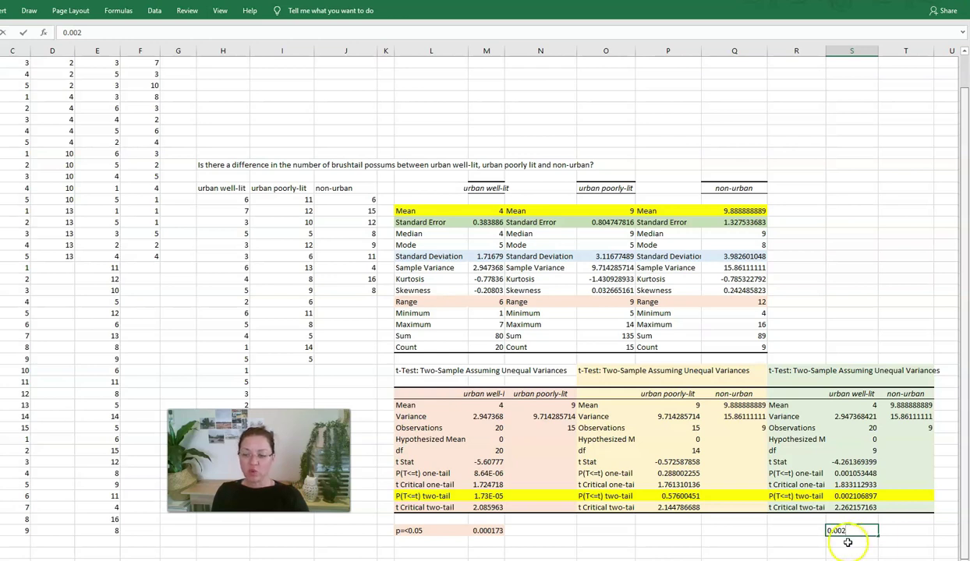
{"action": "left_click", "coordinate": [847, 543]}
{"action": "type", "text": "stat"}
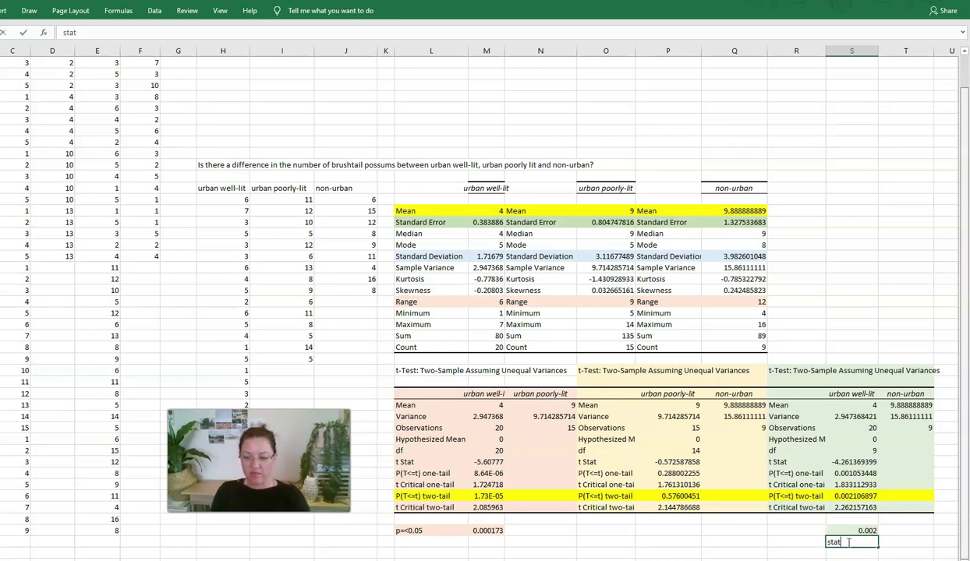
{"action": "type", "text": "istically si"}
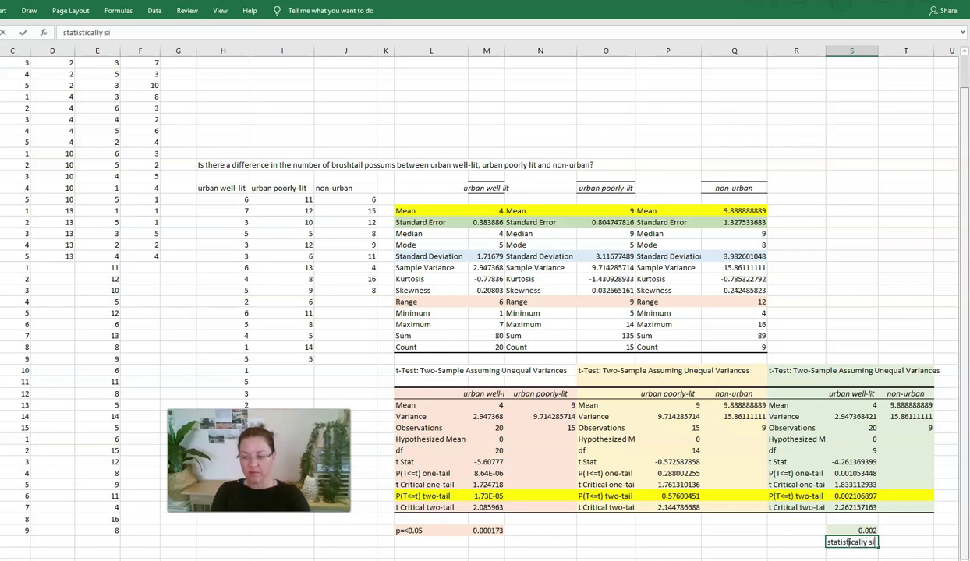
{"action": "type", "text": "gnificant different"}
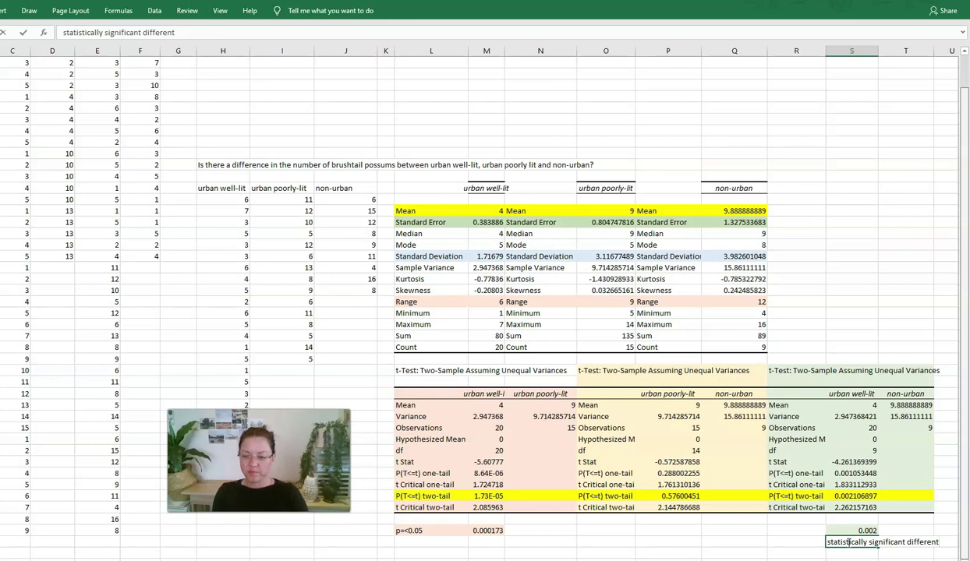
{"action": "key", "text": "BackSpace"}
{"action": "type", "text": "ce"}
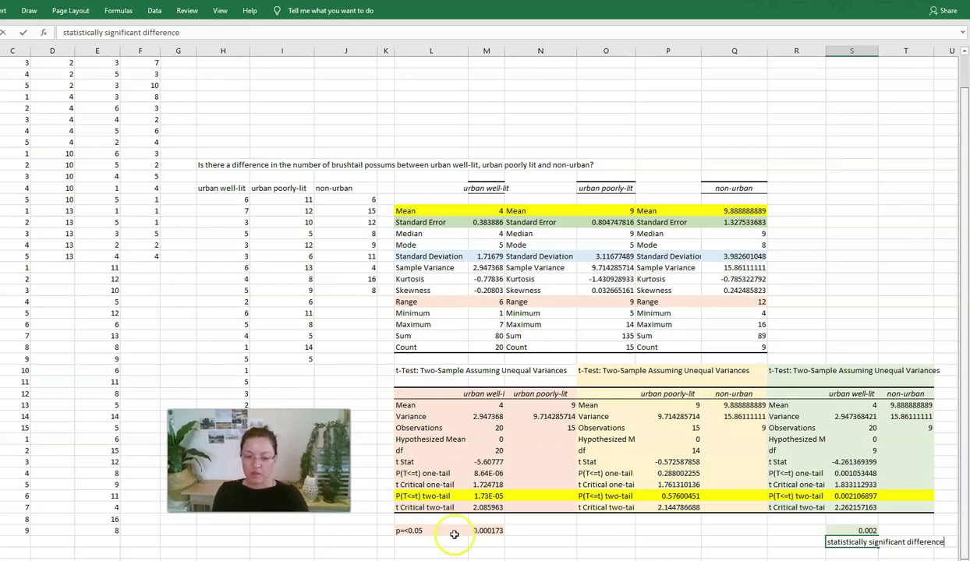
Enter "not statistically significant difference" in P45 beneath the urban poorly-lit versus non-urban t-test
{"action": "left_click", "coordinate": [653, 530]}
{"action": "type", "text": "not statistically"}
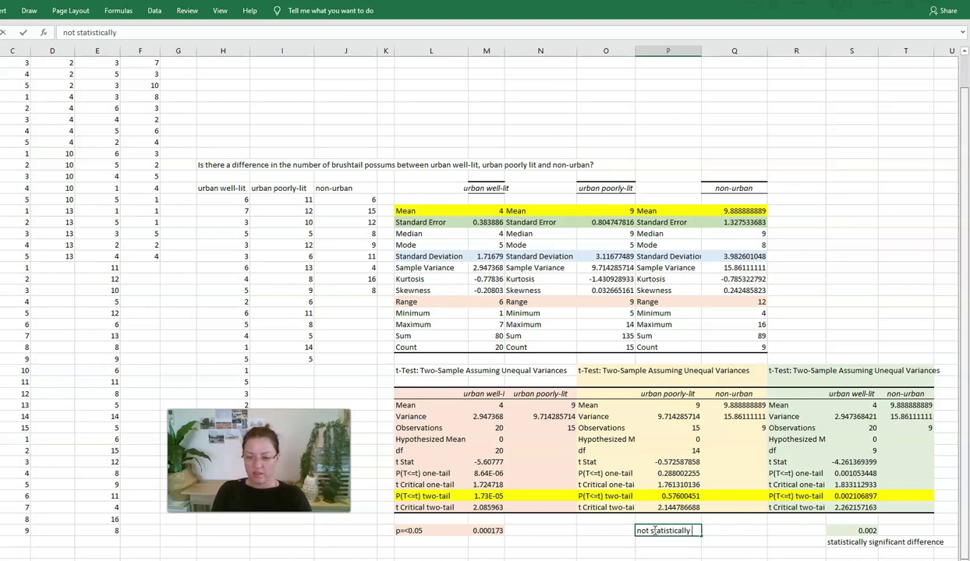
{"action": "type", "text": " significant differen"}
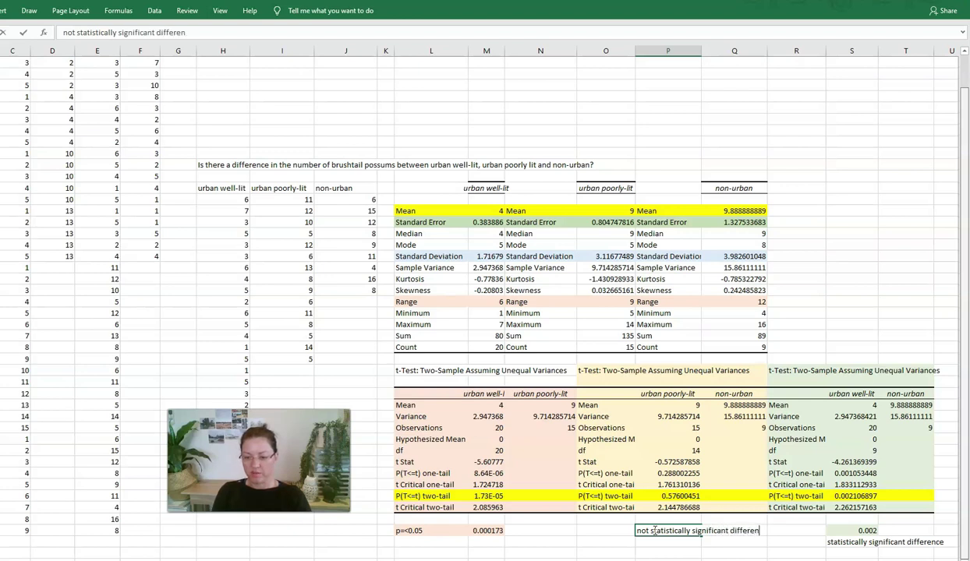
{"action": "type", "text": "ce"}
Enter "statistically significant difference" in M46 beneath the 0.000173 p-value of the urban well-lit versus urban poorly-lit t-test
{"action": "left_click", "coordinate": [474, 542]}
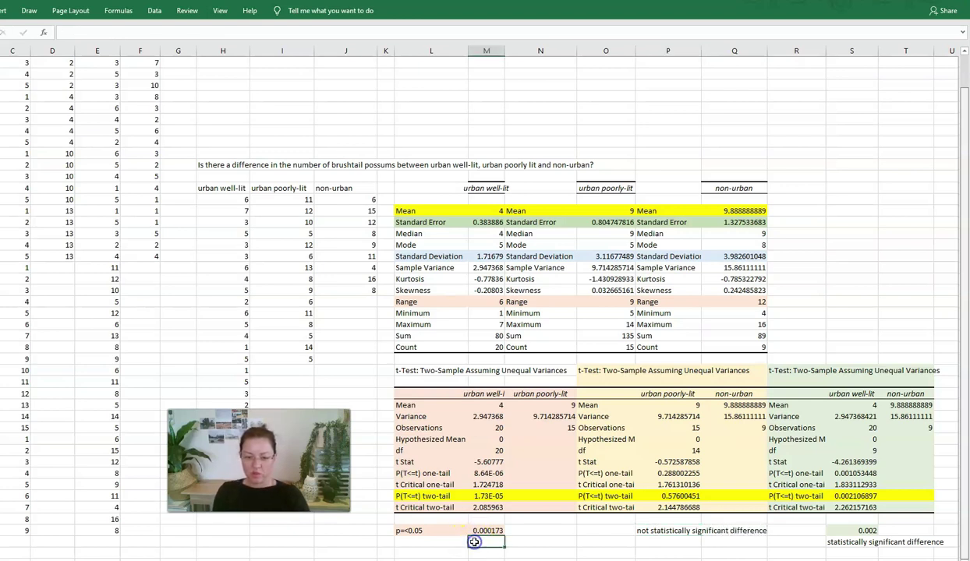
{"action": "type", "text": "statisiti"}
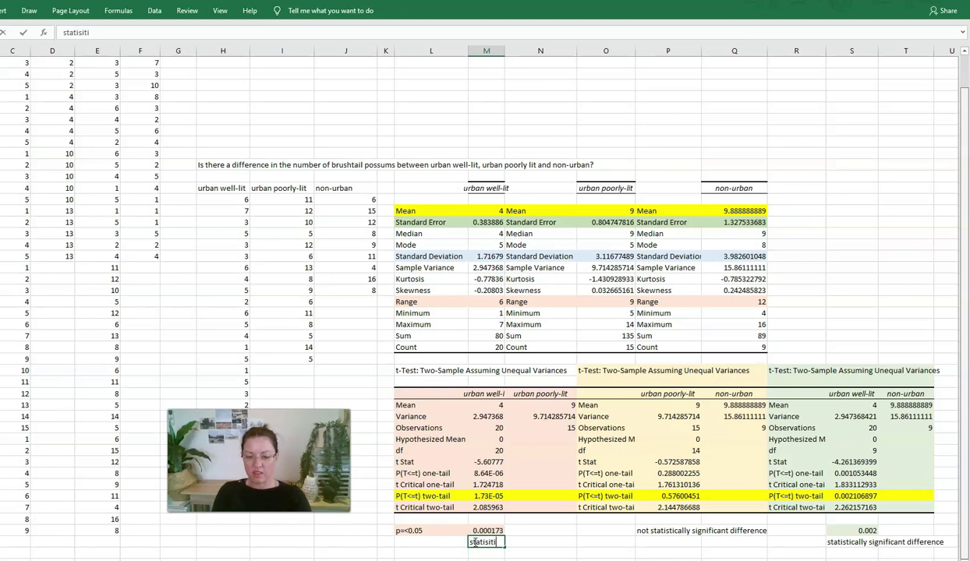
{"action": "key", "text": "BackSpace"}
{"action": "key", "text": "BackSpace"}
{"action": "key", "text": "BackSpace"}
{"action": "type", "text": "tically signif"}
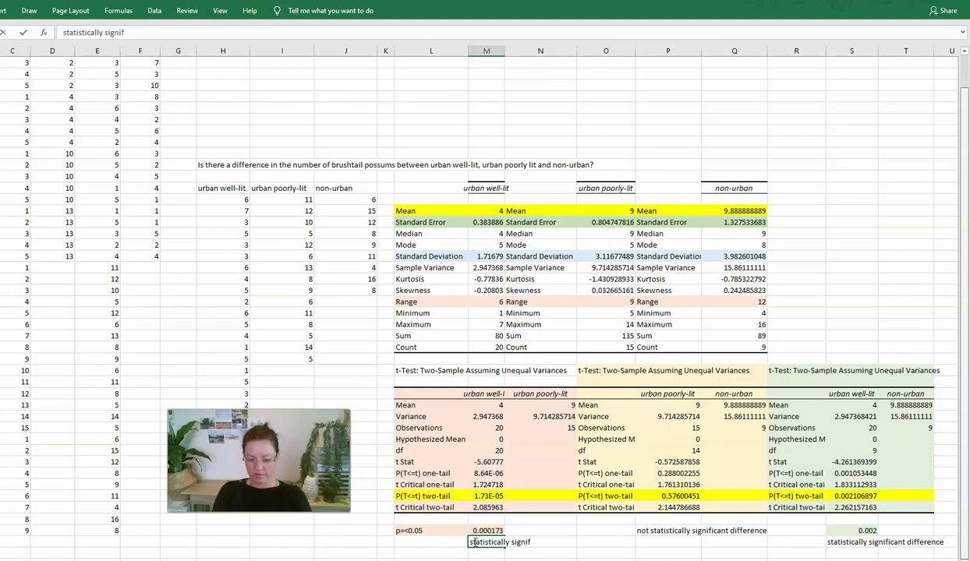
{"action": "type", "text": "icant different"}
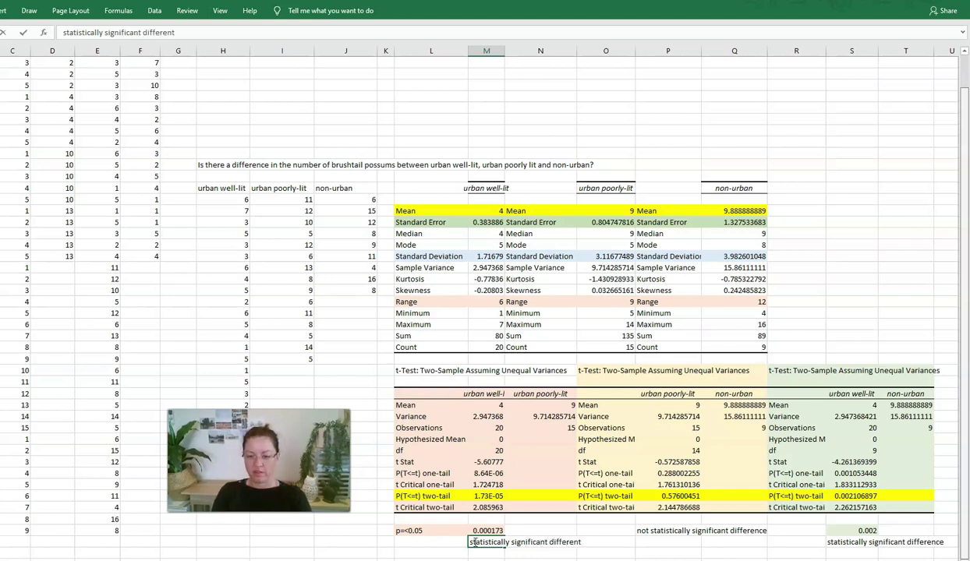
{"action": "key", "text": "BackSpace"}
{"action": "type", "text": "ce"}
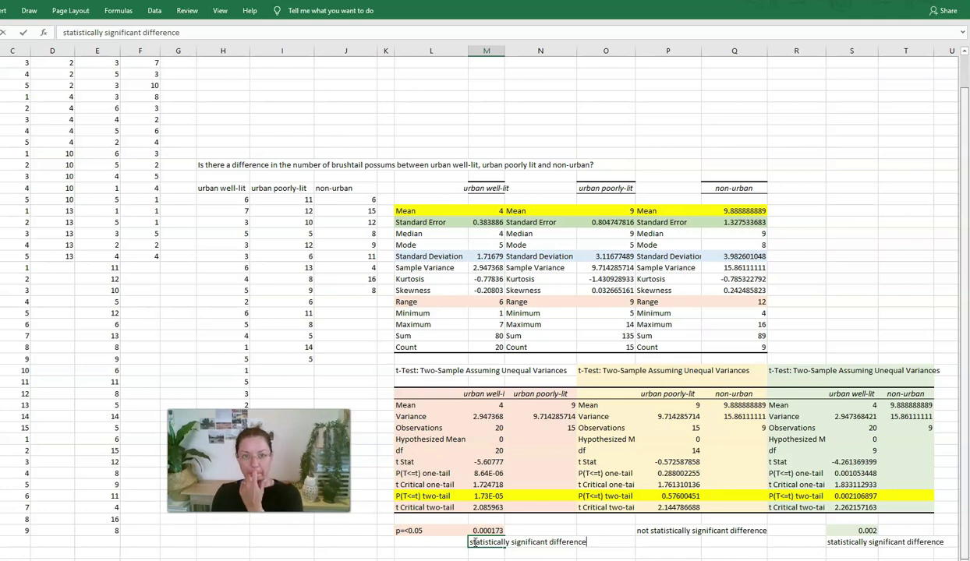
{"action": "key", "text": "ctrl+Return"}
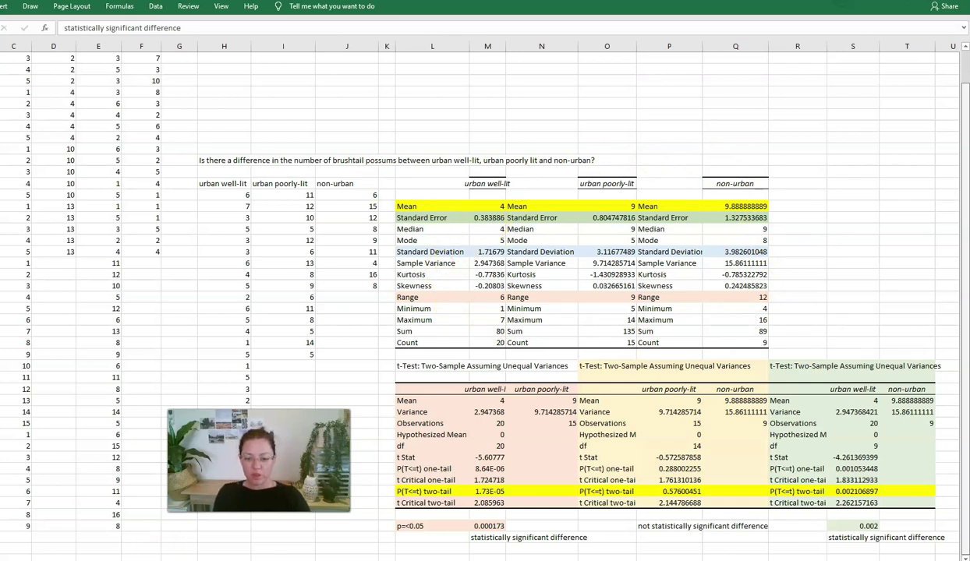
{"action": "left_click", "coordinate": [502, 538]}
Paste the copied results write-up text box beside the statistics tables, reposition it closer to them and enlarge it
{"action": "scroll", "coordinate": [387, 491], "scroll_direction": "right", "scroll_amount": 5}
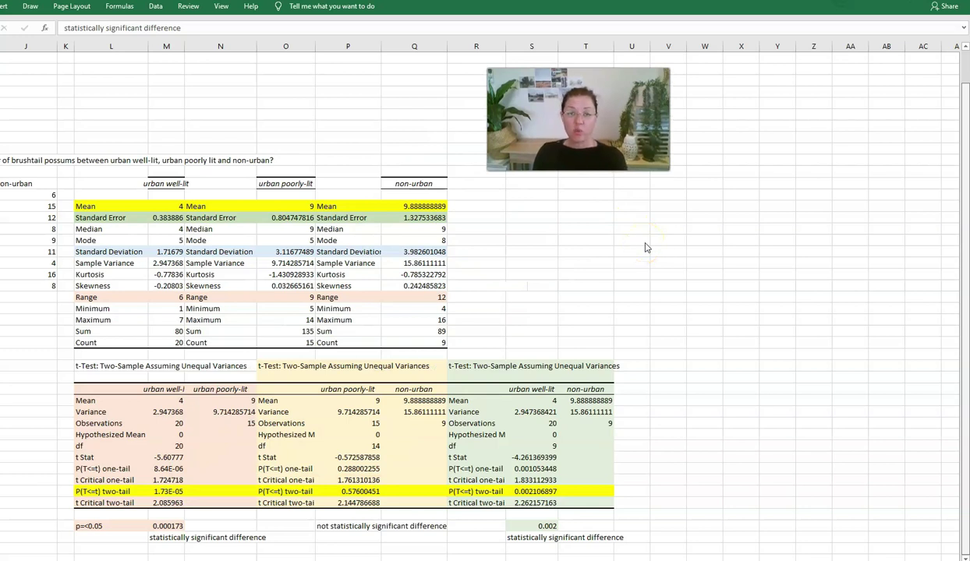
{"action": "left_click", "coordinate": [701, 217]}
{"action": "key", "text": "ctrl+v"}
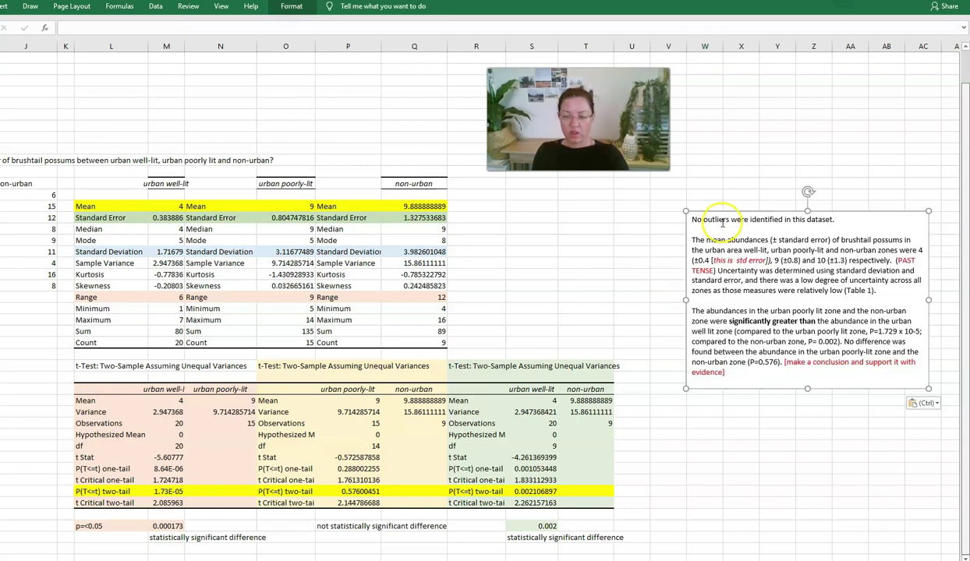
{"action": "left_click_drag", "start_coordinate": [718, 206], "coordinate": [665, 198]}
{"action": "left_click_drag", "start_coordinate": [874, 381], "coordinate": [918, 523]}
Set the font size of all text in the results write-up text box to 16
{"action": "left_click_drag", "start_coordinate": [670, 345], "coordinate": [609, 211]}
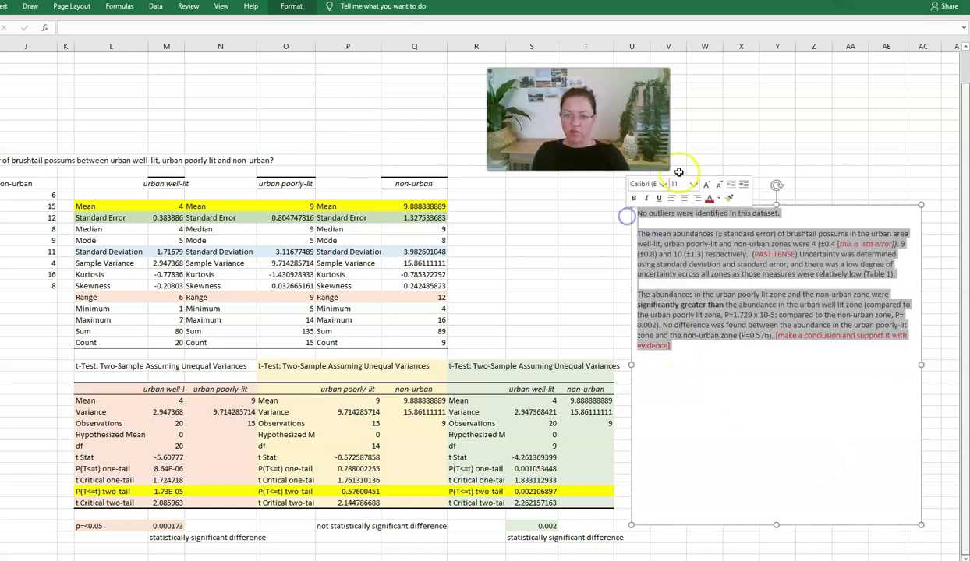
{"action": "left_click", "coordinate": [693, 184]}
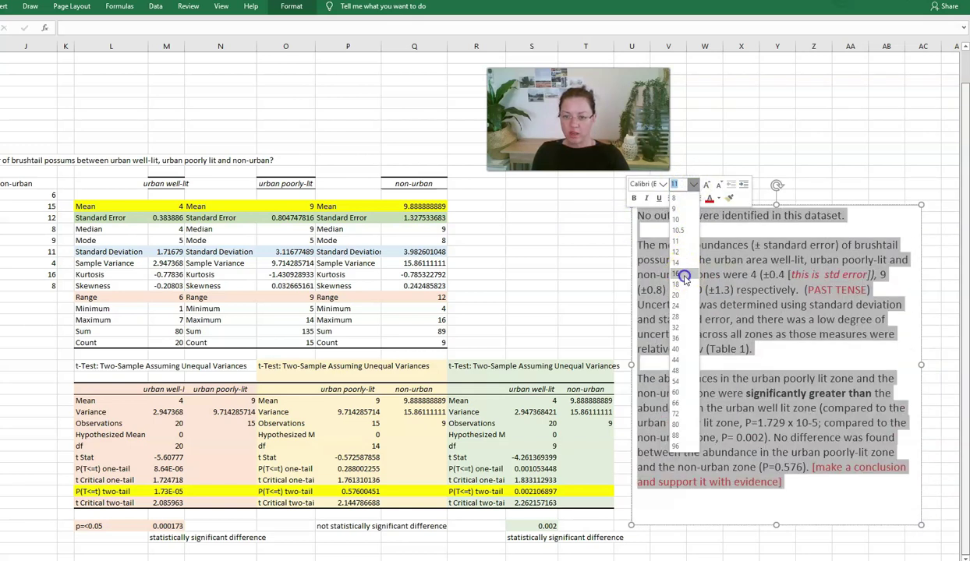
{"action": "left_click", "coordinate": [675, 274]}
{"action": "left_click", "coordinate": [854, 137]}
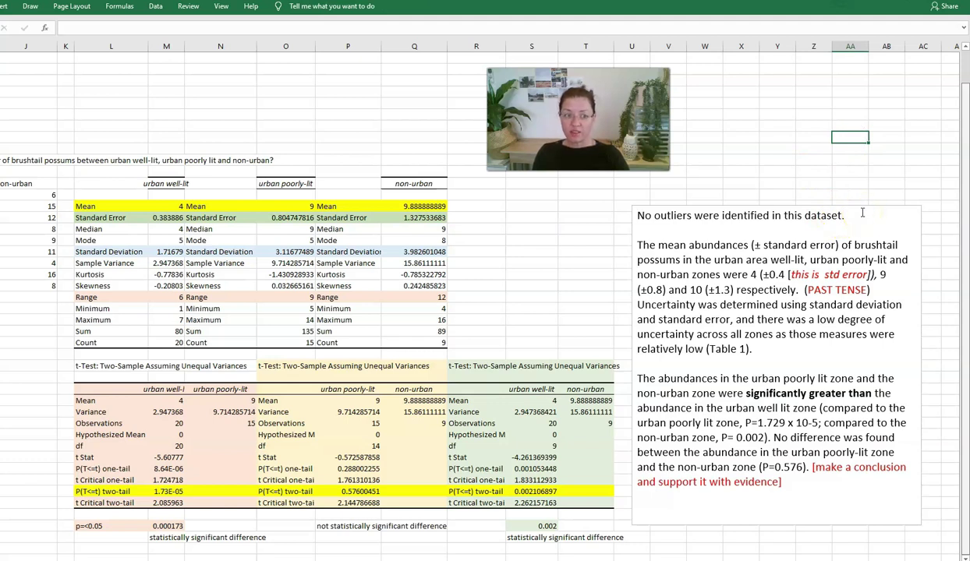
Delete the word "area" from "urban area well-lit" in the write-up's mean abundances sentence
{"action": "left_click_drag", "start_coordinate": [764, 556], "coordinate": [706, 556]}
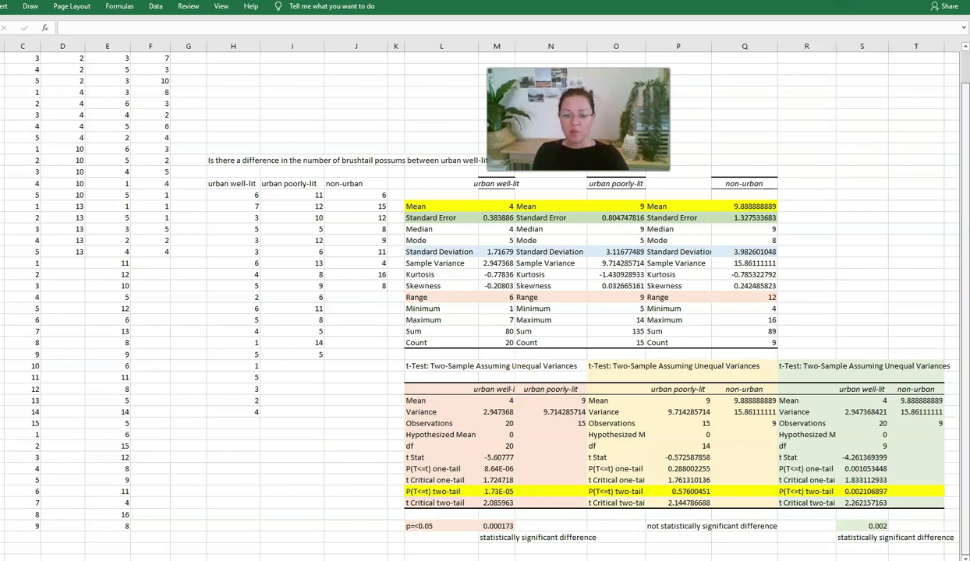
{"action": "left_click_drag", "start_coordinate": [616, 558], "coordinate": [751, 558]}
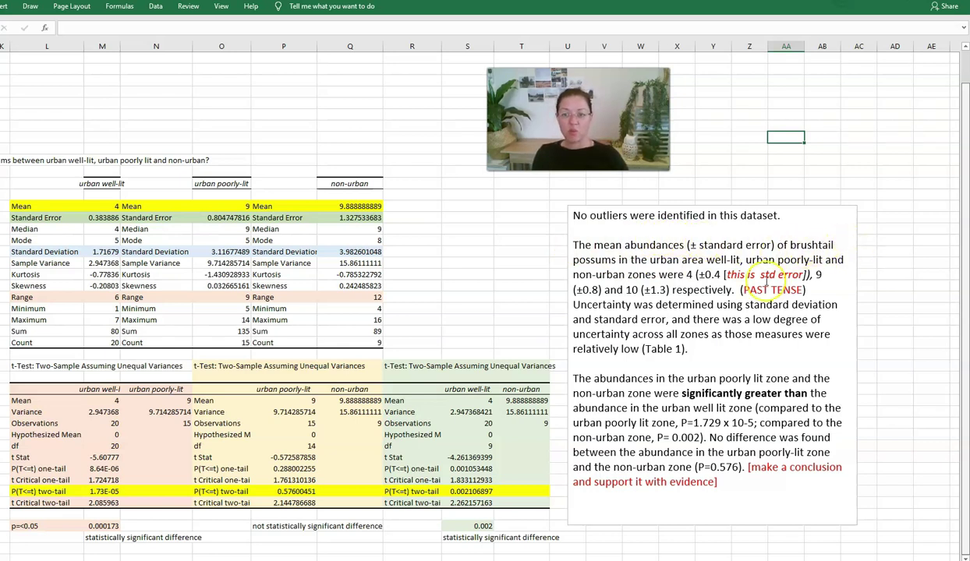
{"action": "left_click", "coordinate": [704, 261]}
{"action": "key", "text": "BackSpace"}
{"action": "key", "text": "BackSpace"}
{"action": "key", "text": "BackSpace"}
{"action": "key", "text": "BackSpace"}
{"action": "key", "text": "BackSpace"}
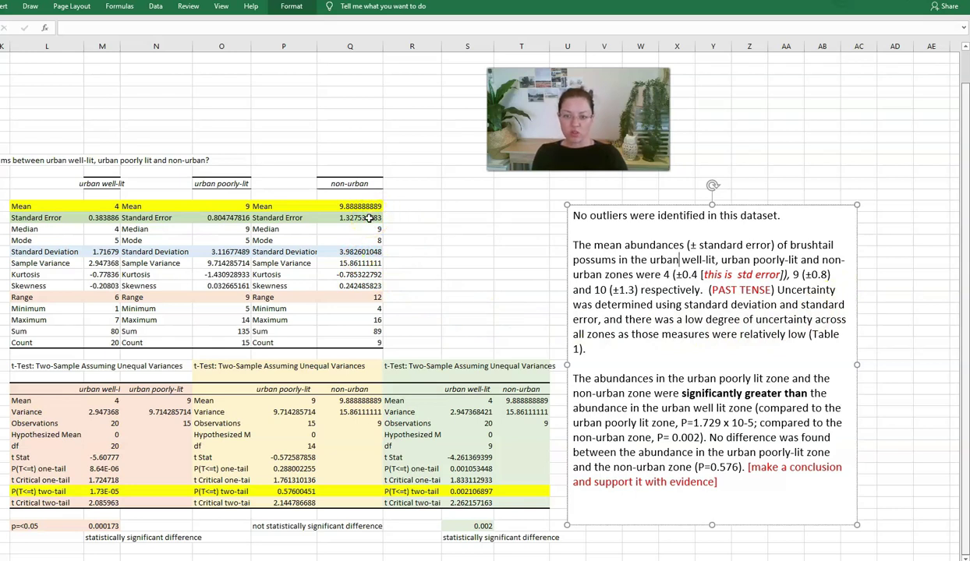
{"action": "left_click", "coordinate": [28, 548]}
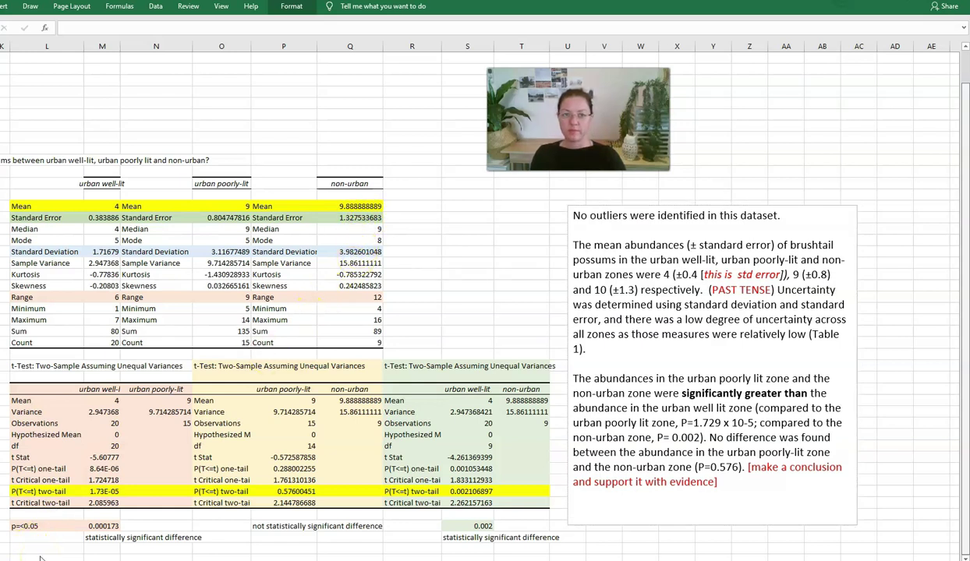